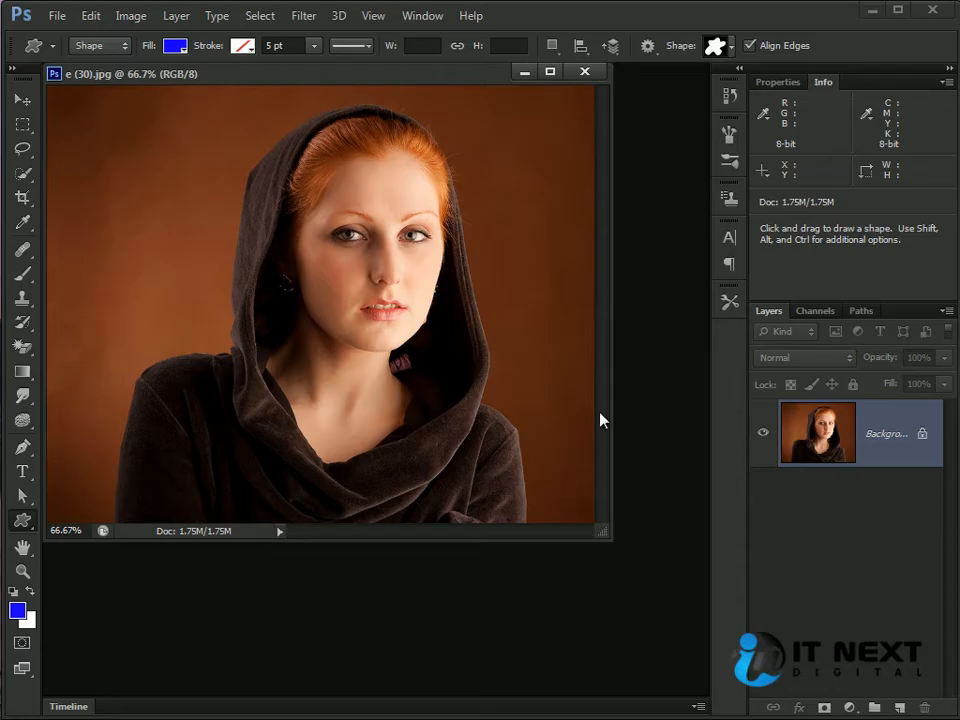
Step: Choose the heart as the custom shape to draw
{"action": "left_click", "coordinate": [731, 46]}
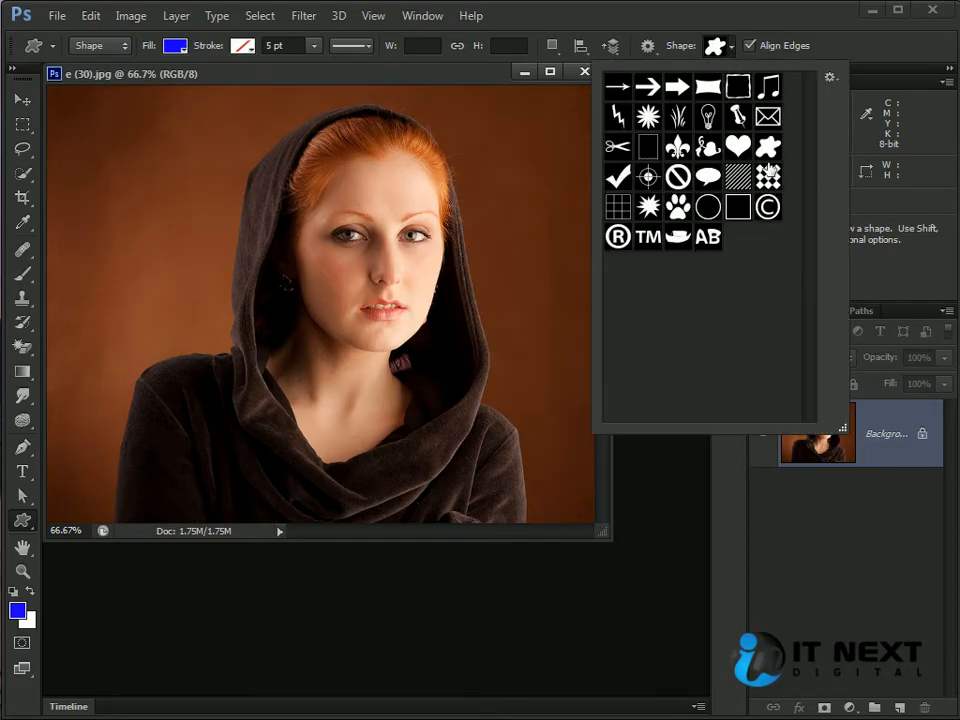
{"action": "left_click", "coordinate": [738, 146]}
Step: Try drawing a blue heart shape layer about 607 by 529 px over the portrait, and undo it
{"action": "left_click", "coordinate": [279, 221]}
{"action": "left_click", "coordinate": [287, 221]}
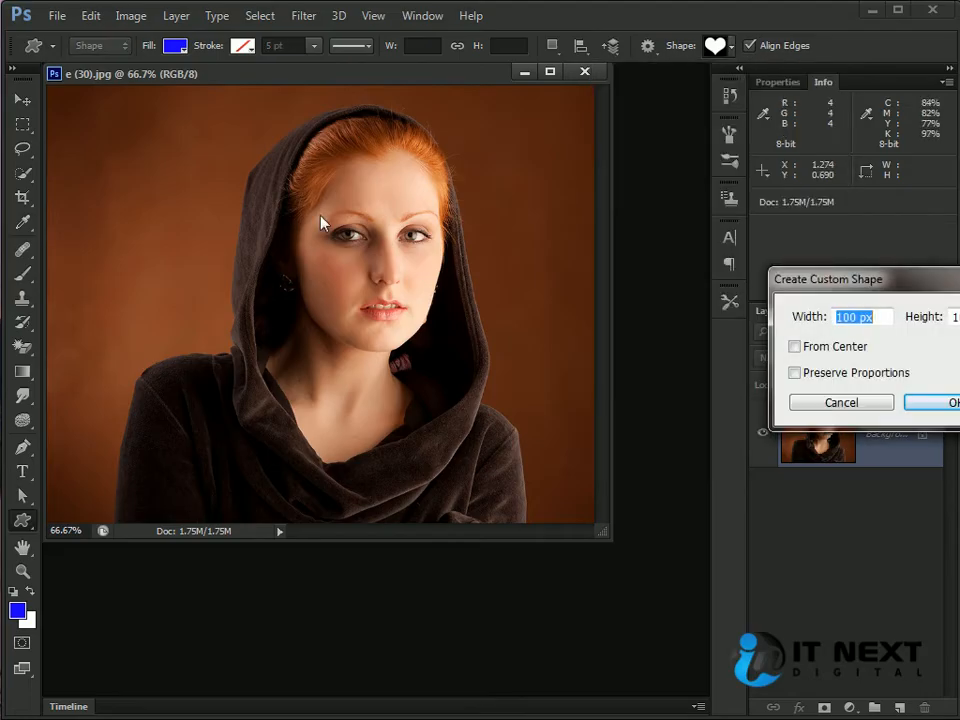
{"action": "left_click", "coordinate": [848, 402]}
{"action": "left_click_drag", "start_coordinate": [195, 135], "coordinate": [557, 518]}
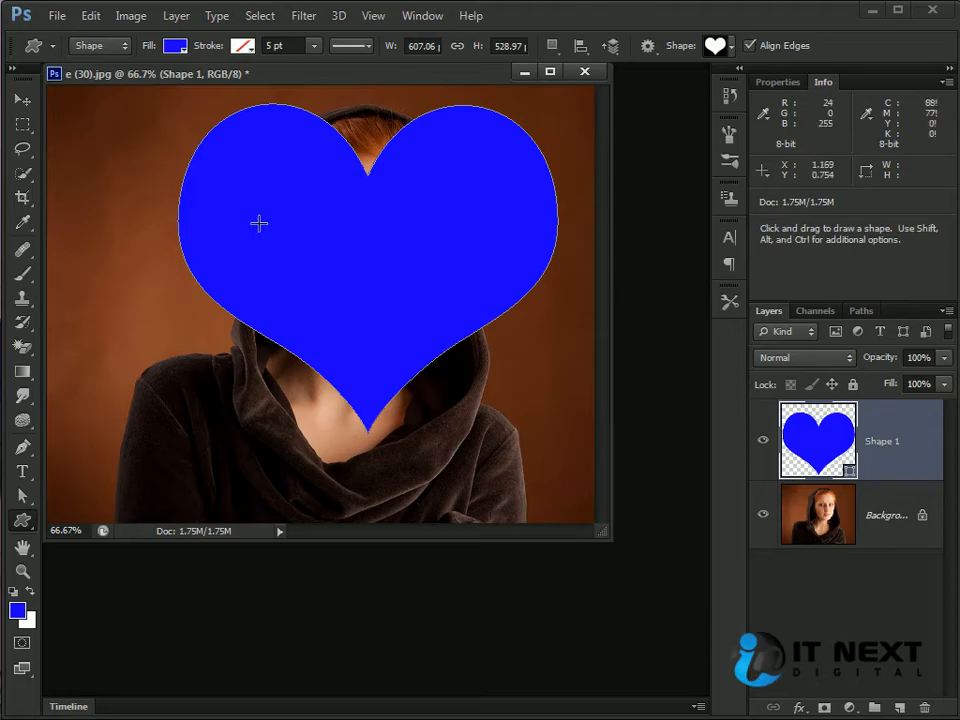
{"action": "key", "text": "ctrl+z"}
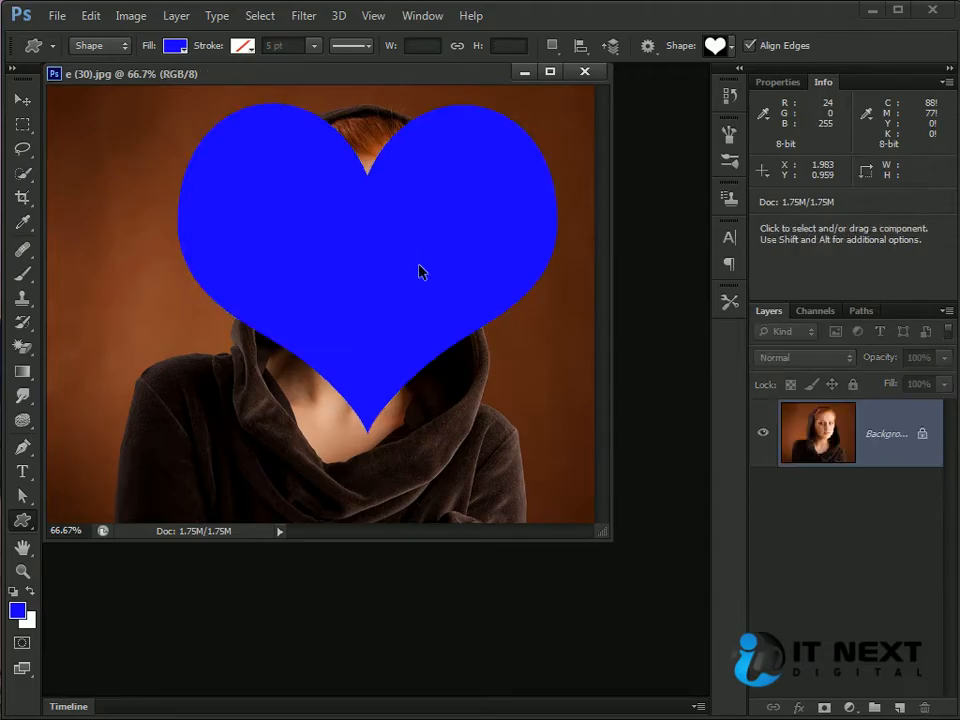
Step: Switch the custom shape tool to Path mode and add a new empty layer
{"action": "left_click", "coordinate": [123, 50]}
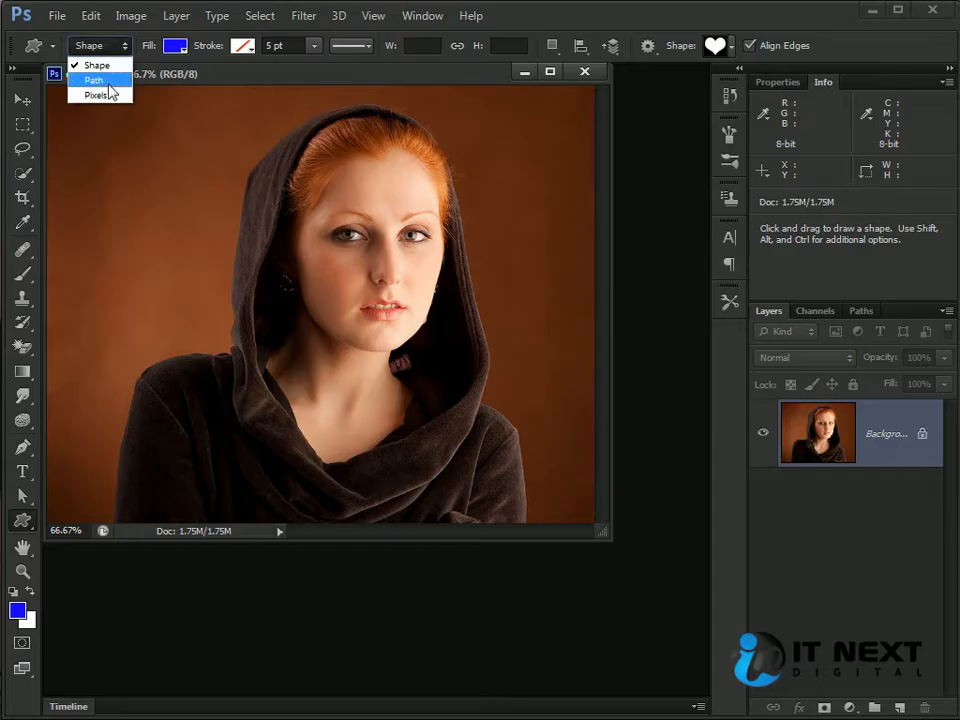
{"action": "left_click", "coordinate": [110, 84]}
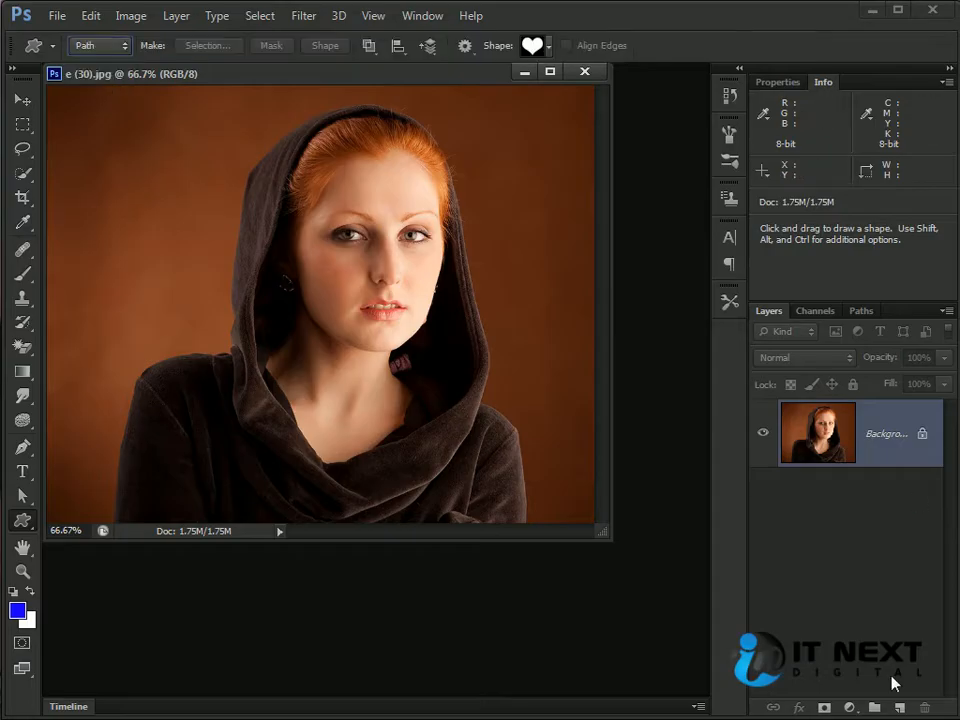
{"action": "left_click", "coordinate": [900, 708]}
{"action": "left_click_drag", "start_coordinate": [852, 443], "coordinate": [843, 555]}
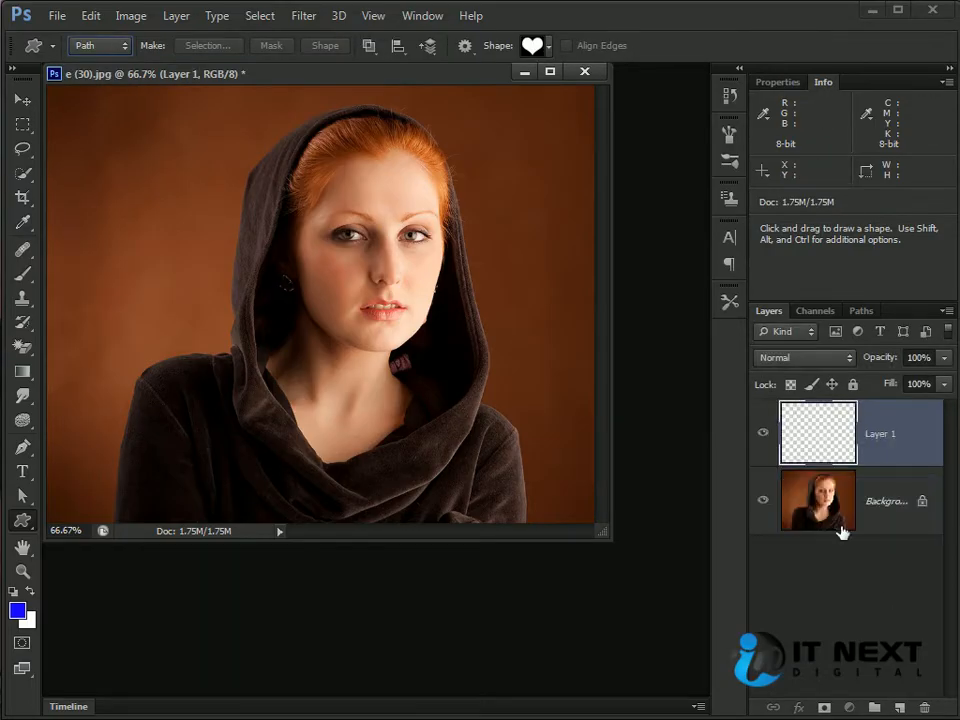
Step: Convert the locked Background into Layer 0, move it above Layer 1 and select Layer 1
{"action": "double_click", "coordinate": [797, 497]}
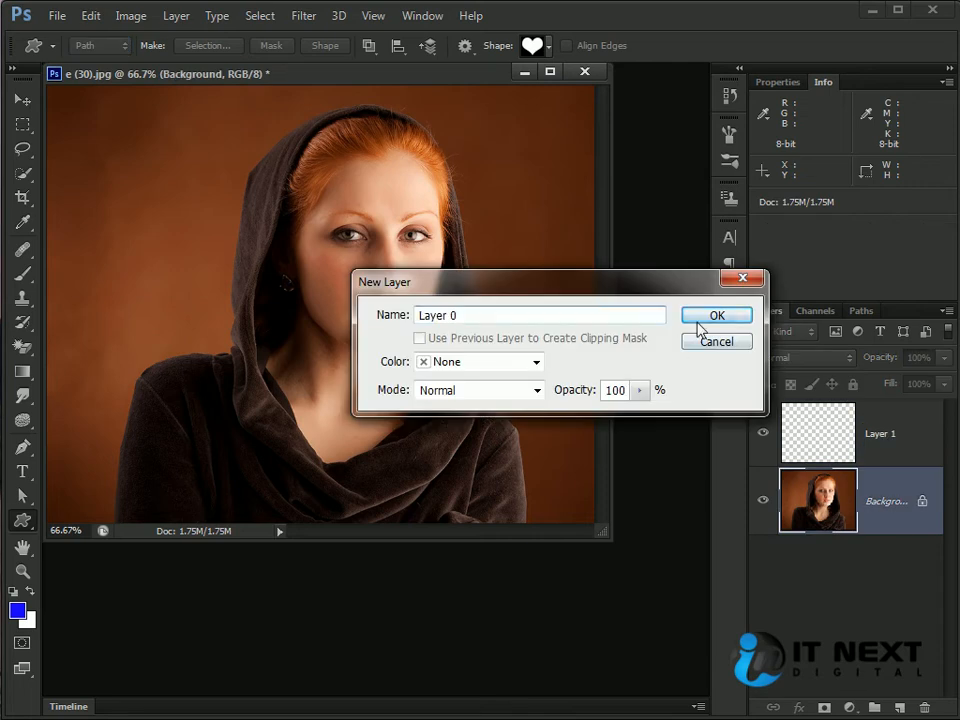
{"action": "key", "text": "Return"}
{"action": "left_click_drag", "start_coordinate": [838, 508], "coordinate": [830, 430]}
{"action": "left_click", "coordinate": [838, 508]}
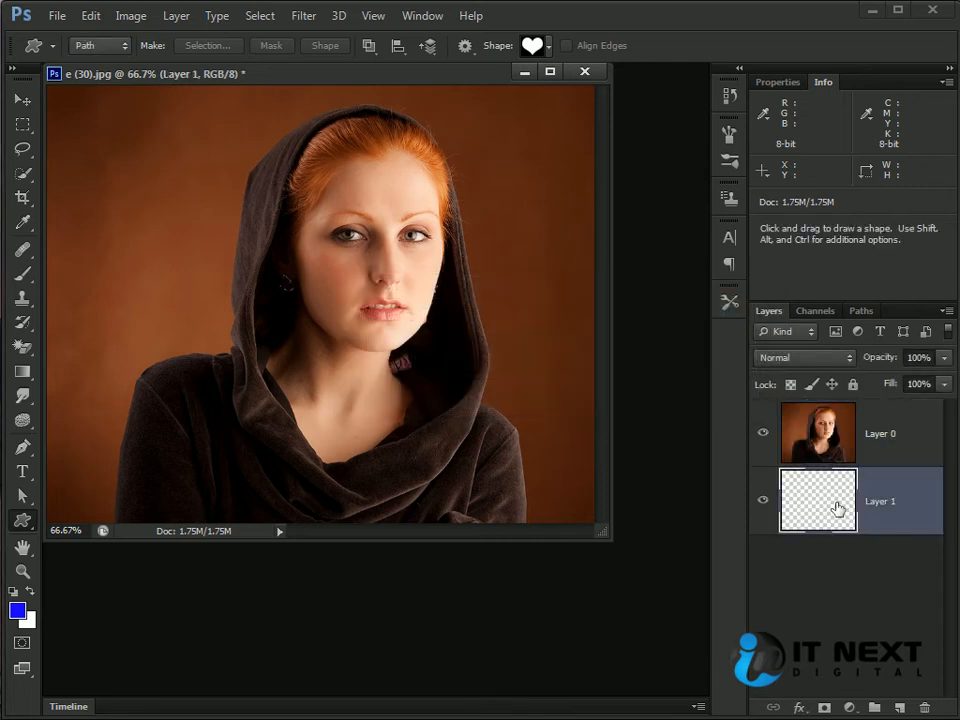
Step: Open the beach photo "Wallcate.com - Sunny Wallpaper (26).jpg" and copy it into the portrait document beneath Layer 0
{"action": "key", "text": "ctrl+o"}
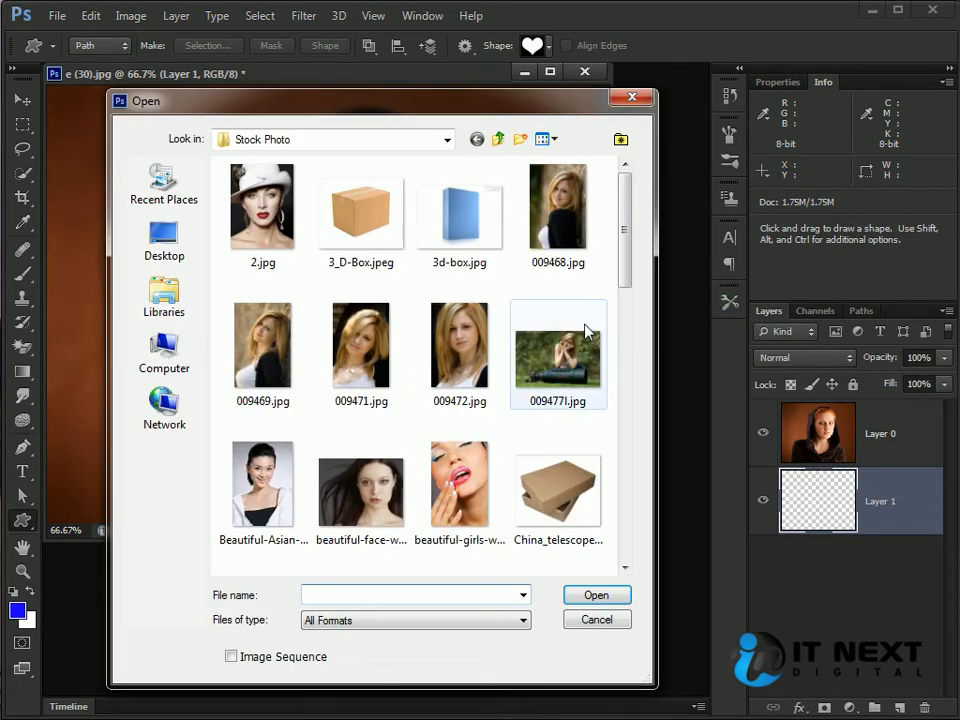
{"action": "left_click_drag", "start_coordinate": [621, 283], "coordinate": [624, 553]}
{"action": "double_click", "coordinate": [283, 505]}
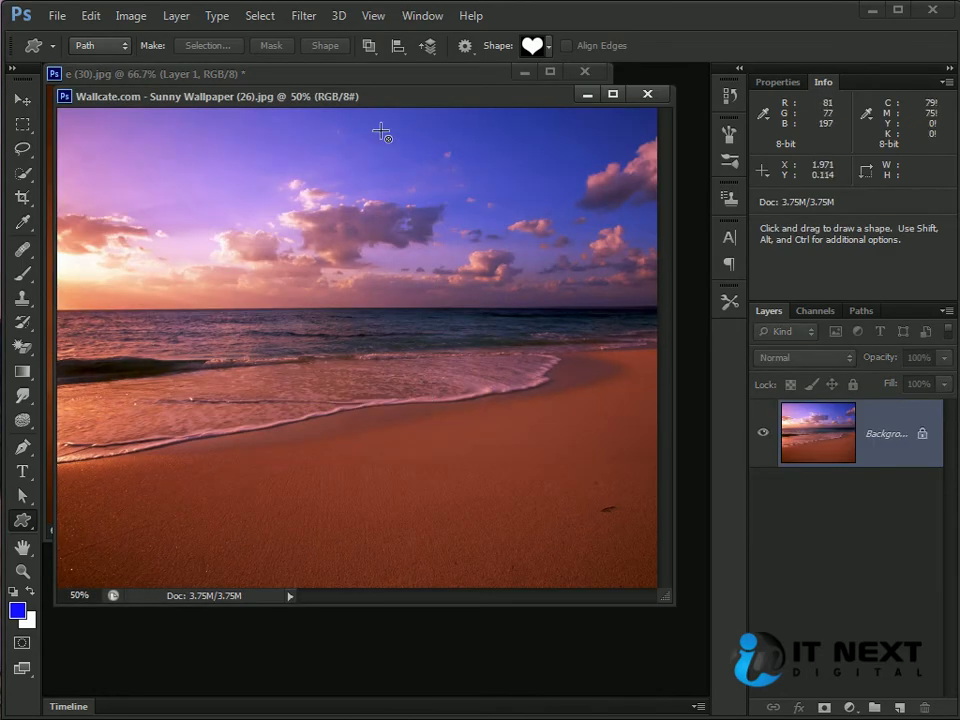
{"action": "left_click_drag", "start_coordinate": [386, 99], "coordinate": [297, 150]}
{"action": "left_click", "coordinate": [21, 100]}
{"action": "left_click_drag", "start_coordinate": [445, 322], "coordinate": [377, 146]}
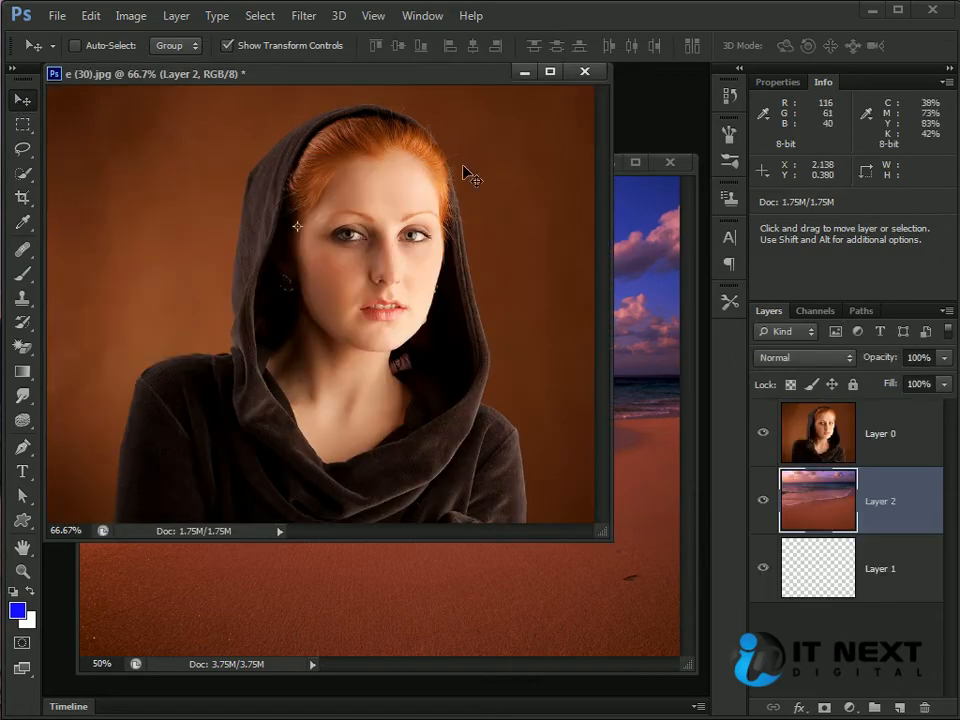
Step: Toggle Layer 0's visibility to compare the portrait with the beach layer underneath
{"action": "left_click", "coordinate": [764, 432]}
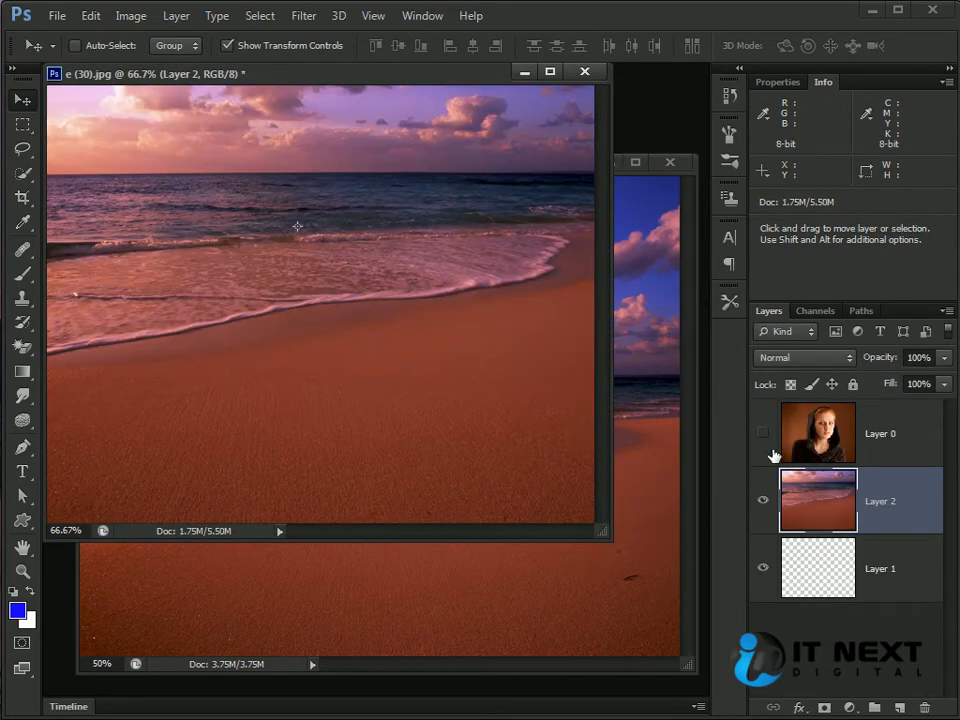
{"action": "left_click", "coordinate": [764, 433]}
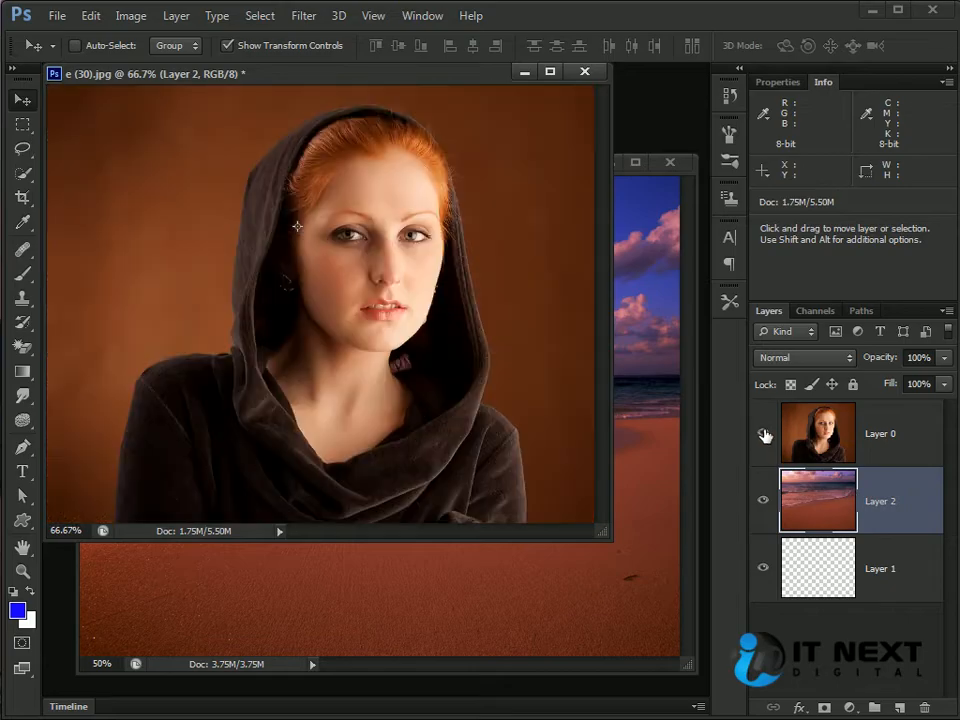
{"action": "left_click", "coordinate": [764, 440]}
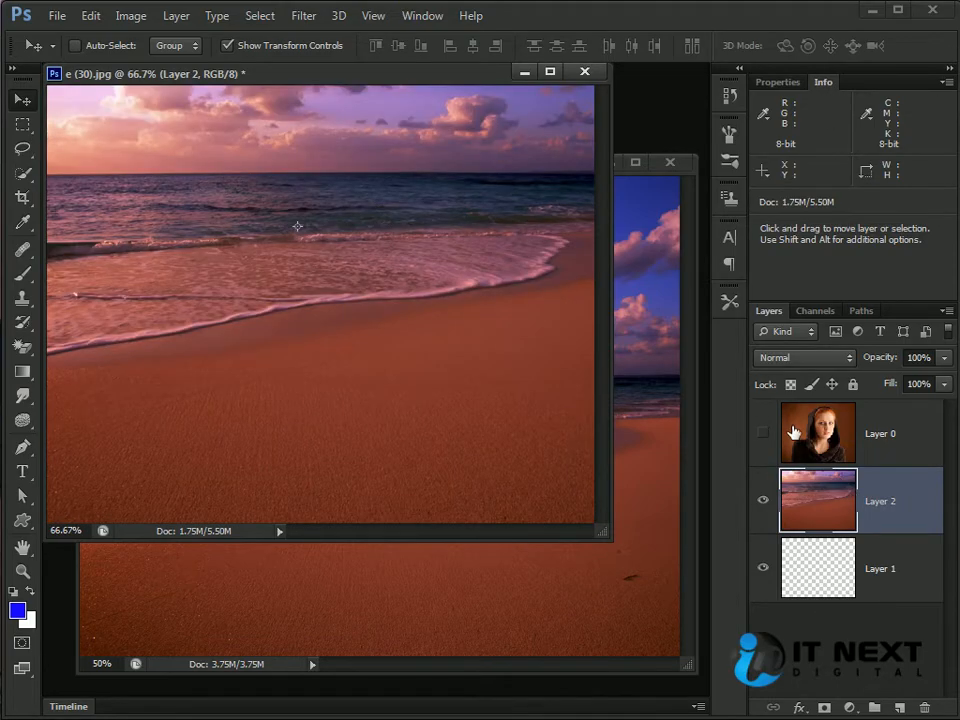
{"action": "left_click", "coordinate": [764, 433]}
Step: Draw a large heart path around the woman's face on Layer 0, keeping the shape tool in Path mode
{"action": "left_click", "coordinate": [815, 440]}
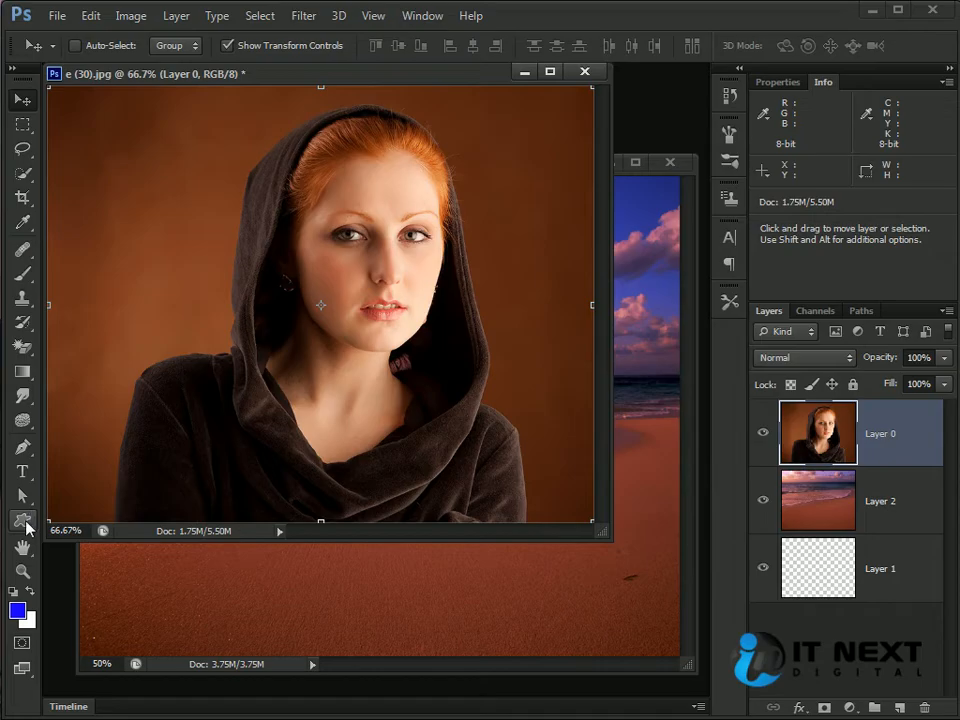
{"action": "left_click", "coordinate": [22, 519]}
{"action": "mouse_move", "coordinate": [200, 112]}
{"action": "left_mouse_down"}
{"action": "mouse_move", "coordinate": [429, 446]}
{"action": "mouse_move", "coordinate": [581, 591]}
{"action": "mouse_move", "coordinate": [553, 624]}
{"action": "left_mouse_up"}
{"action": "left_click", "coordinate": [124, 46]}
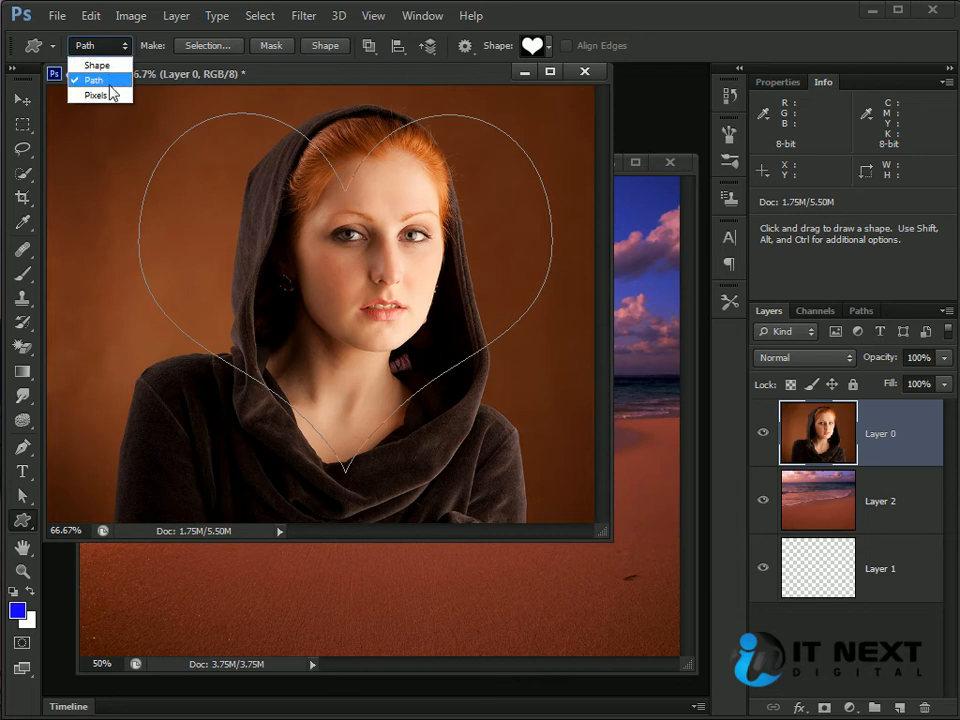
{"action": "left_click", "coordinate": [101, 79]}
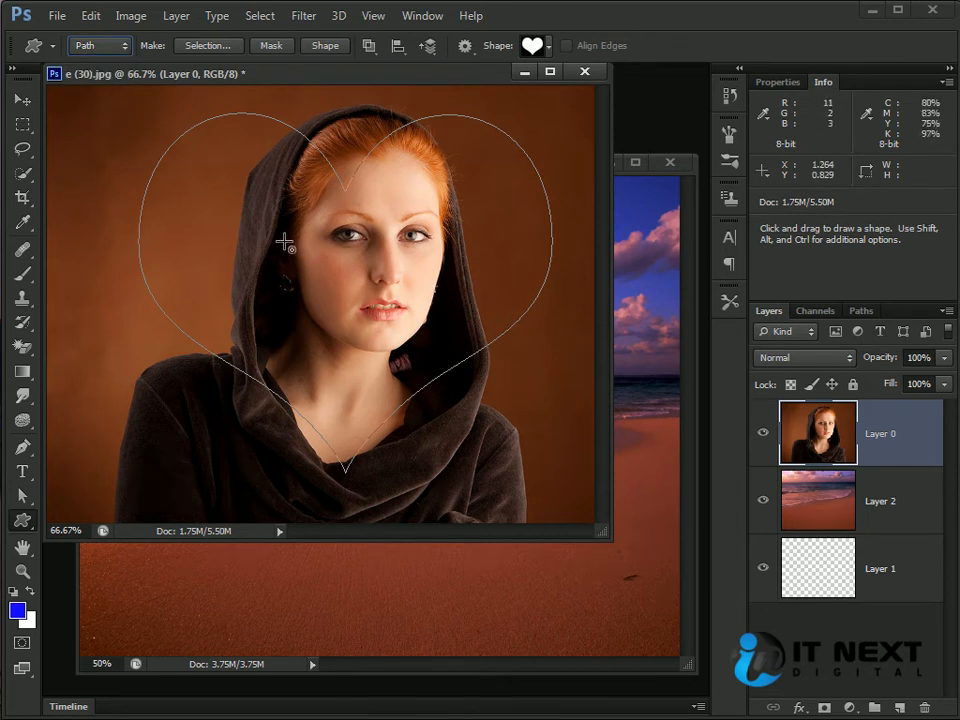
Step: Try adding a layer mask to Layer 0 without a selection, and undo it
{"action": "left_click", "coordinate": [823, 709]}
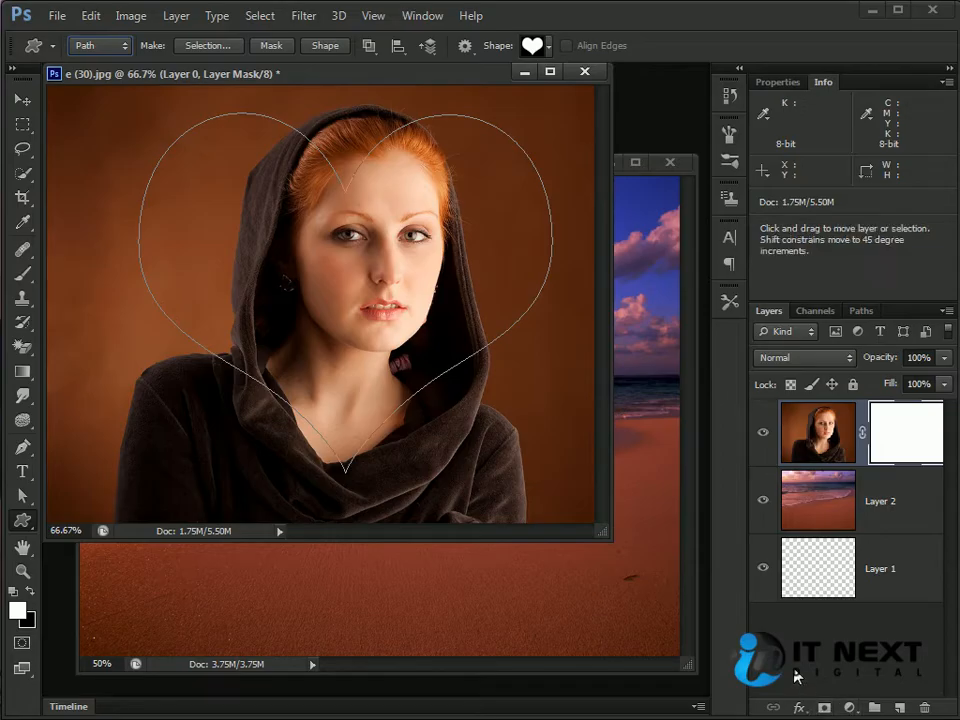
{"action": "key", "text": "ctrl+z"}
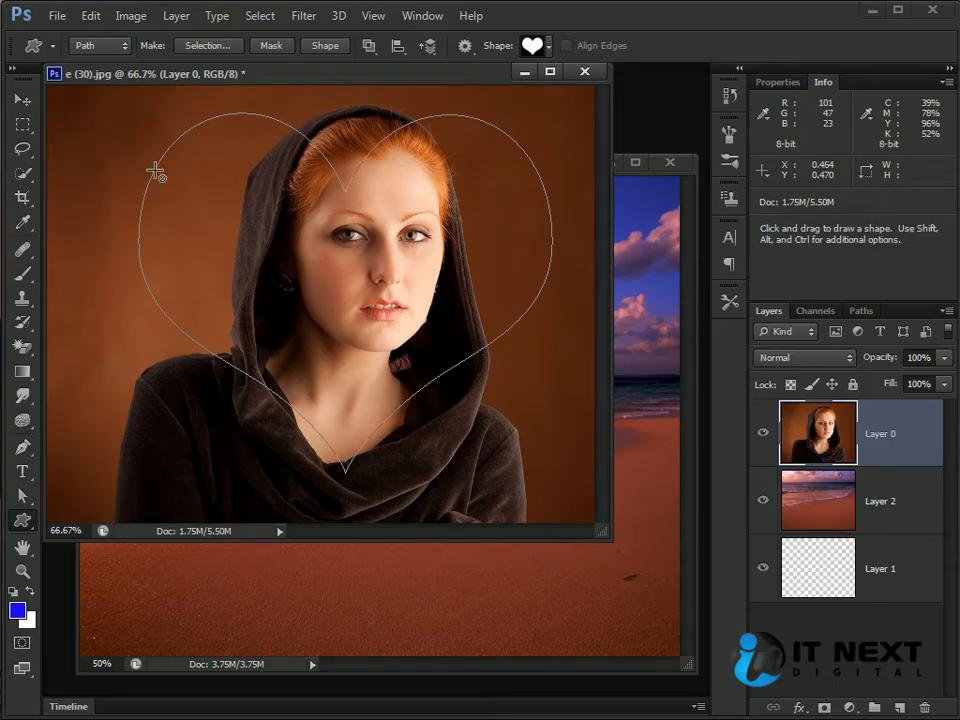
Step: Convert the heart path into a selection and mask Layer 0 with it
{"action": "left_click", "coordinate": [21, 97]}
{"action": "key", "text": "ctrl+Return"}
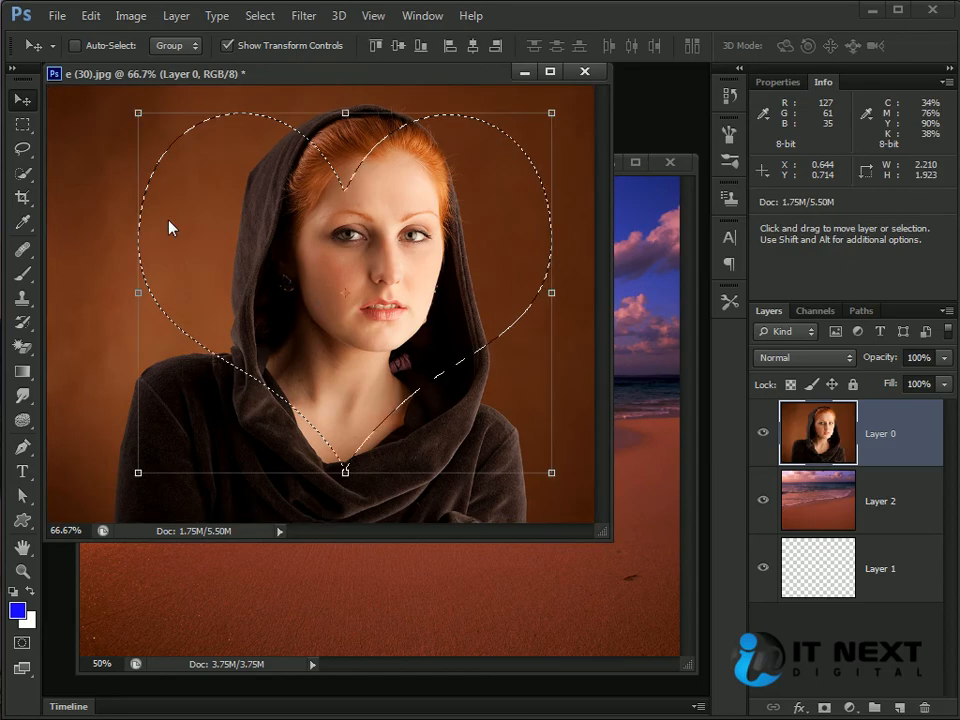
{"action": "left_click", "coordinate": [826, 711]}
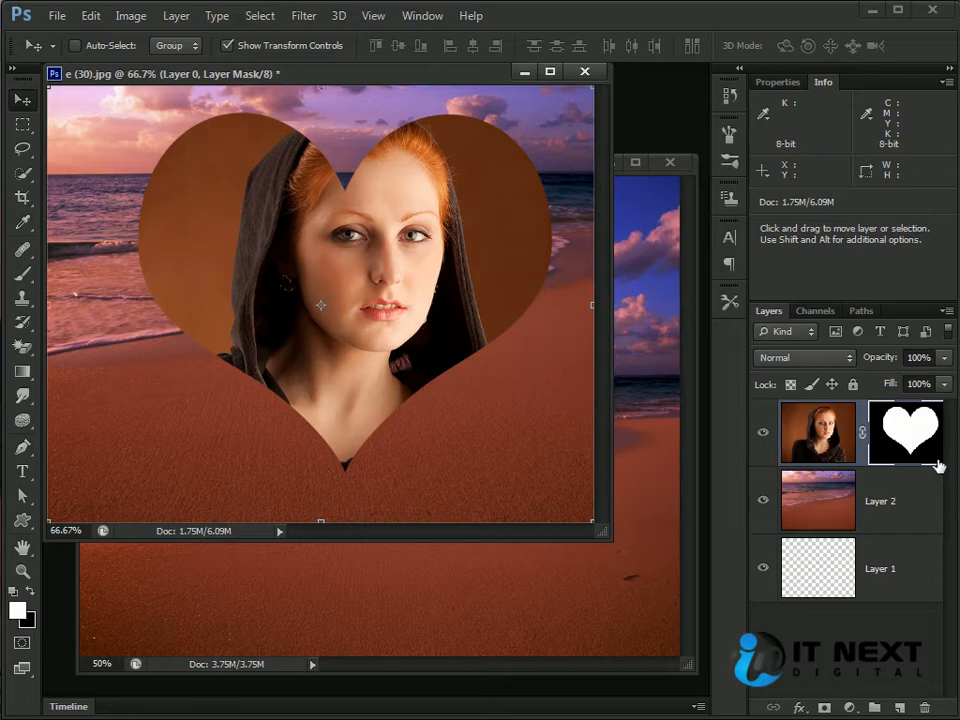
Step: Add a drop shadow to the heart-masked Layer 0 and set the shadow size to 9 px
{"action": "left_click", "coordinate": [829, 441]}
{"action": "left_click", "coordinate": [920, 450]}
{"action": "left_click", "coordinate": [835, 456]}
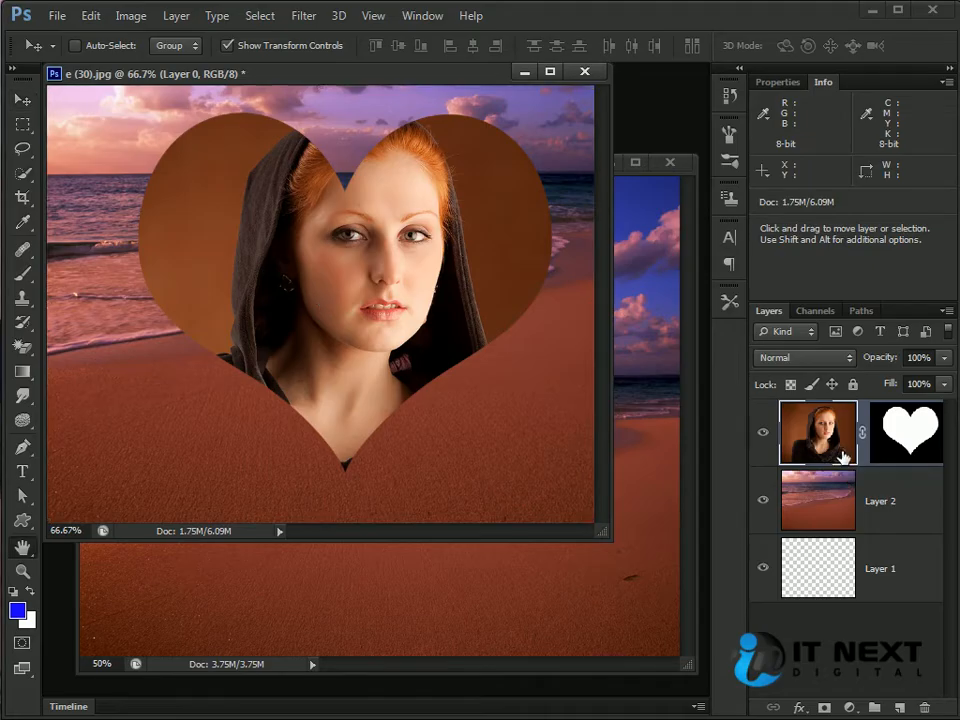
{"action": "double_click", "coordinate": [842, 455]}
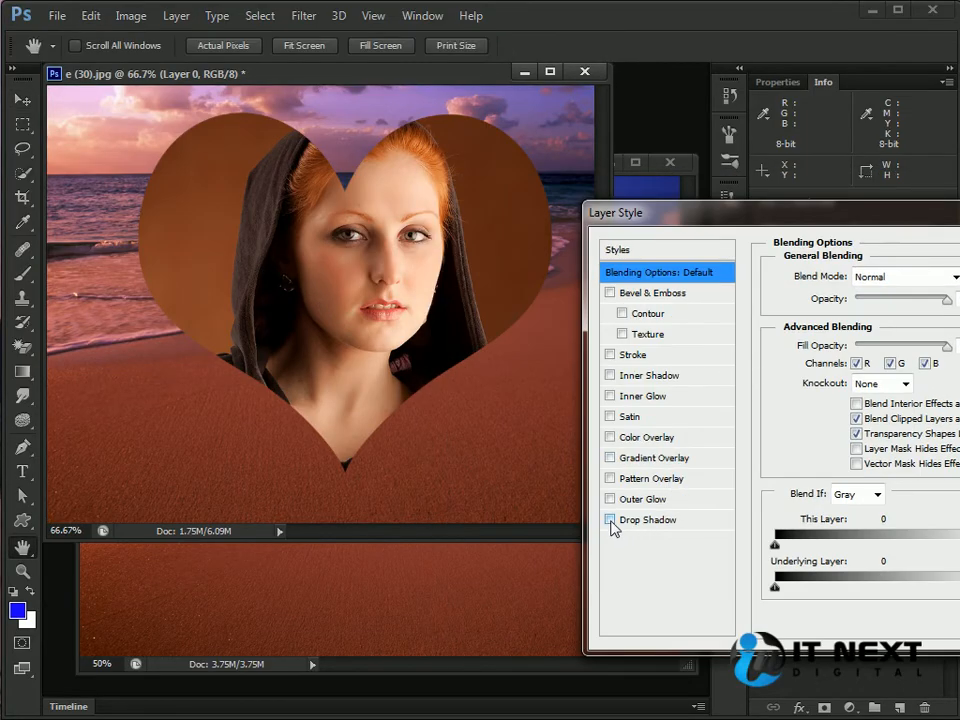
{"action": "left_click", "coordinate": [610, 520]}
{"action": "left_click", "coordinate": [640, 522]}
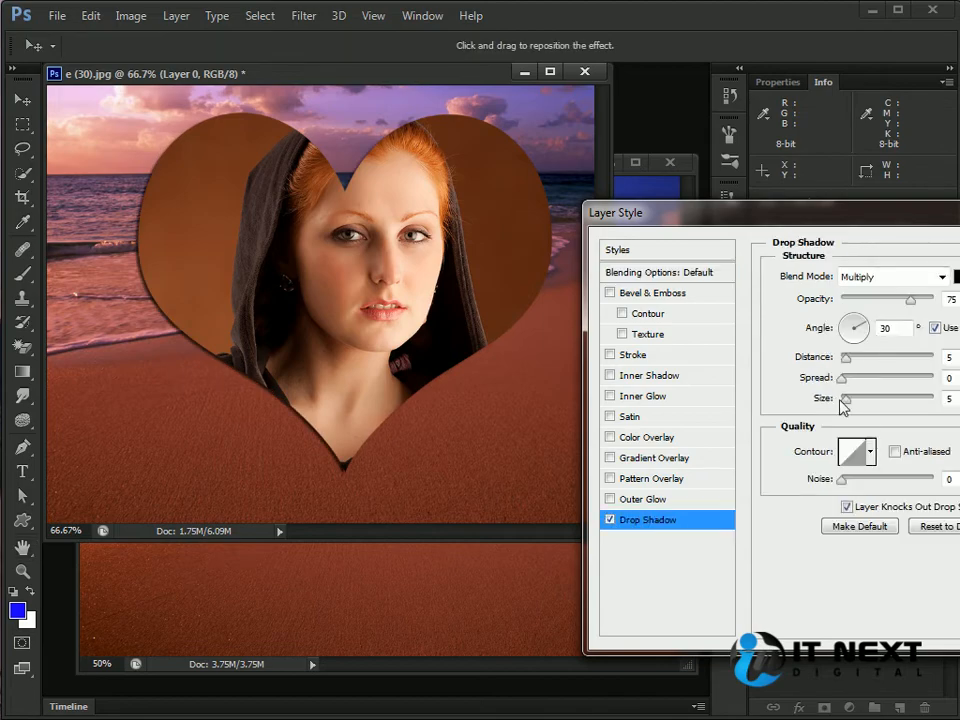
{"action": "left_click_drag", "start_coordinate": [847, 398], "coordinate": [851, 407]}
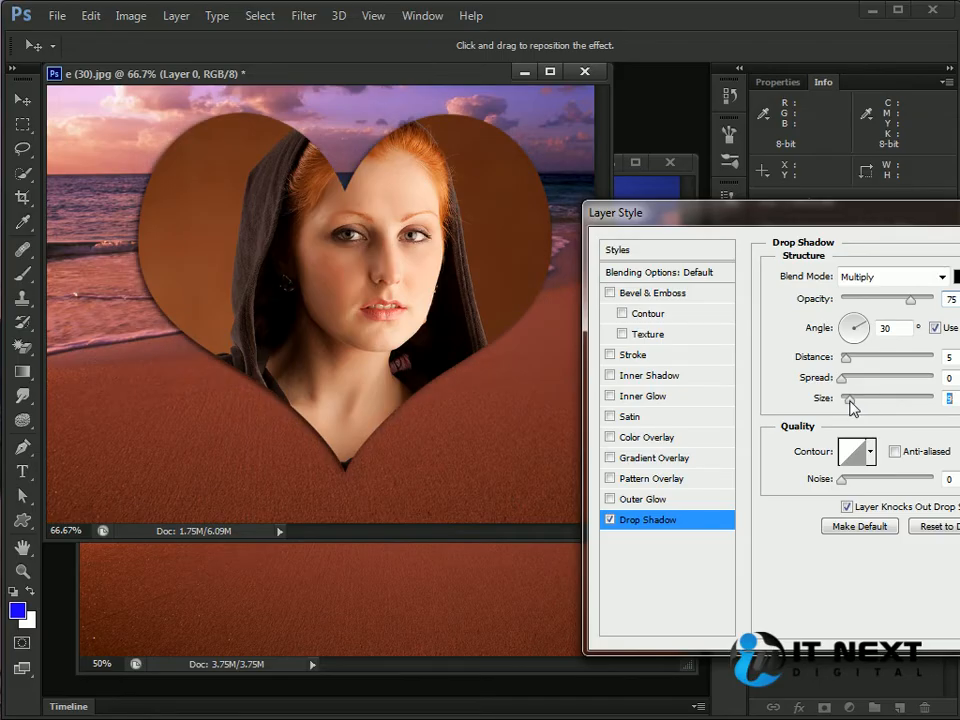
Step: Add a white (ffffff) outside stroke around the heart
{"action": "left_click", "coordinate": [610, 355]}
{"action": "left_click", "coordinate": [633, 355]}
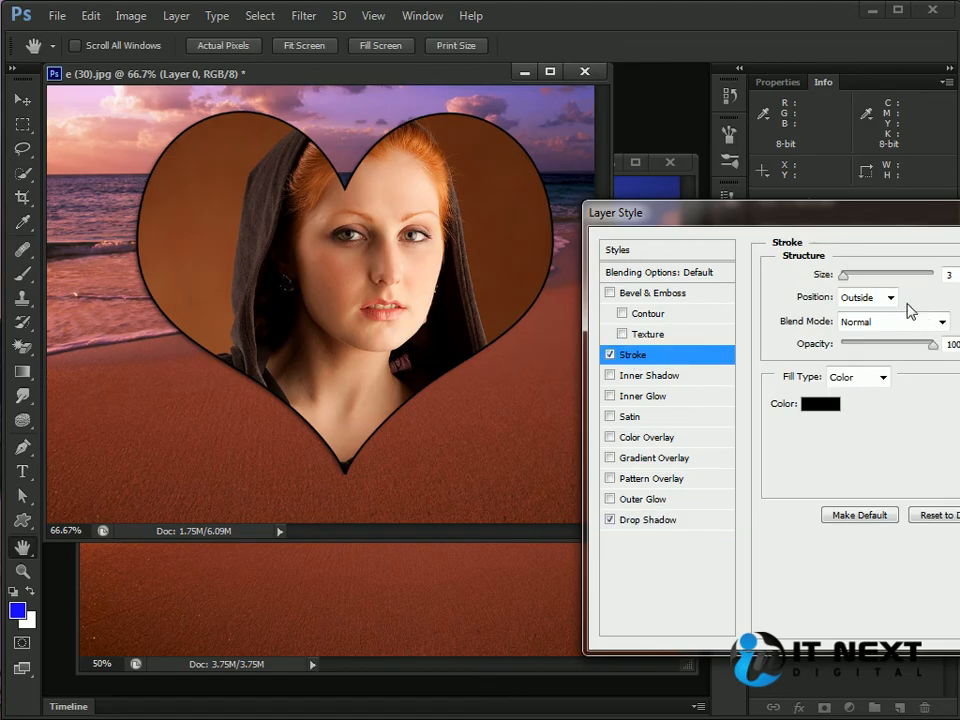
{"action": "left_click", "coordinate": [819, 401]}
{"action": "left_click", "coordinate": [537, 289]}
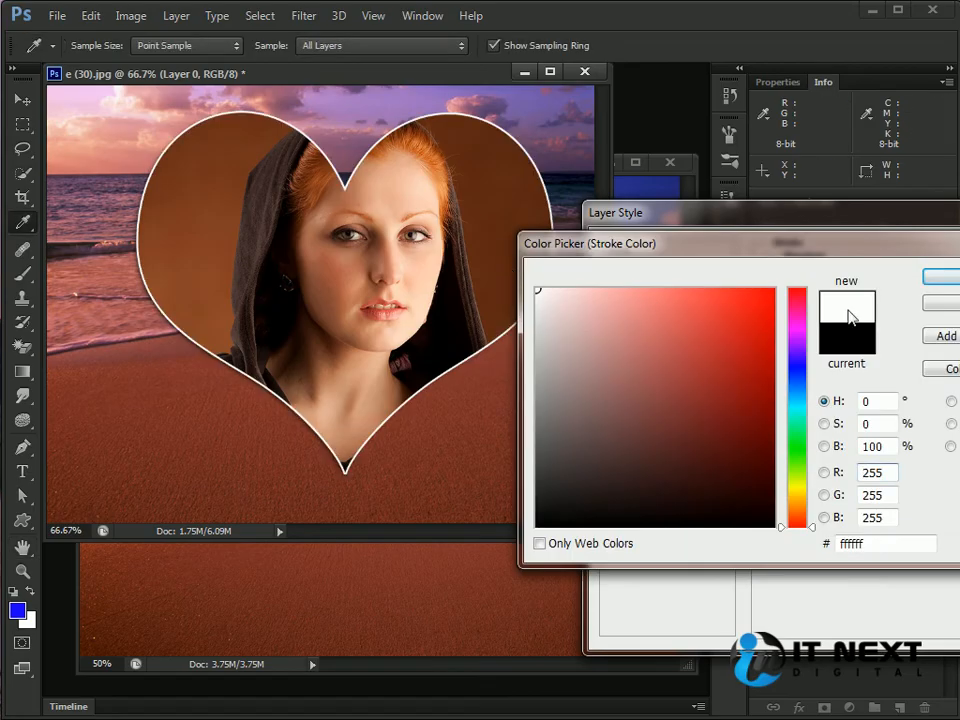
{"action": "left_click", "coordinate": [940, 276]}
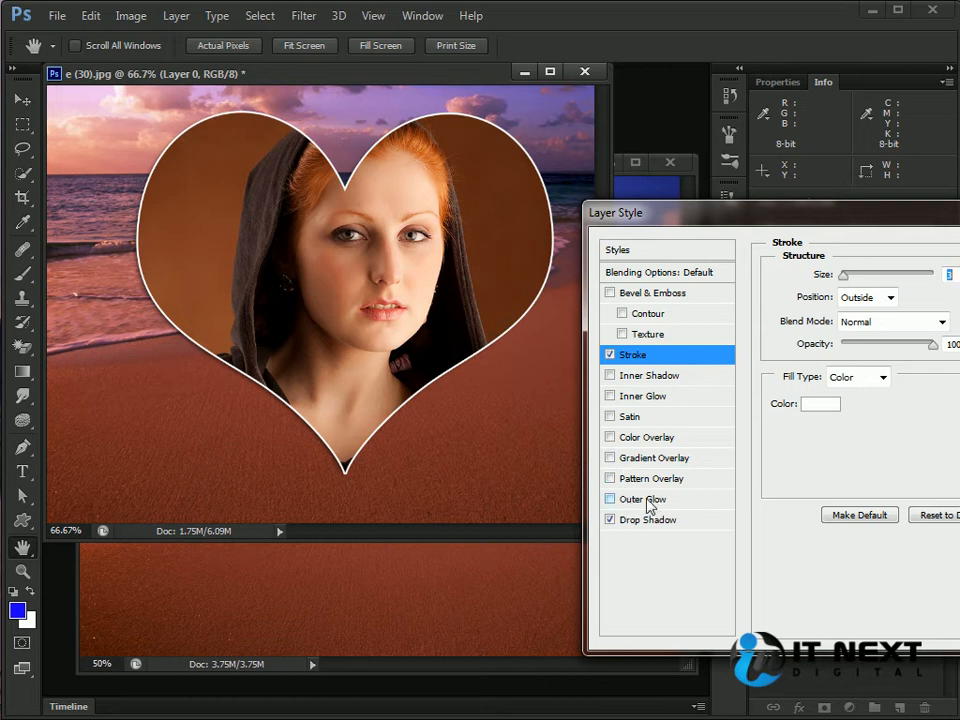
Step: Thicken the heart's stroke slightly and add a smooth inner Bevel & Emboss with increased depth and size
{"action": "left_click", "coordinate": [610, 293]}
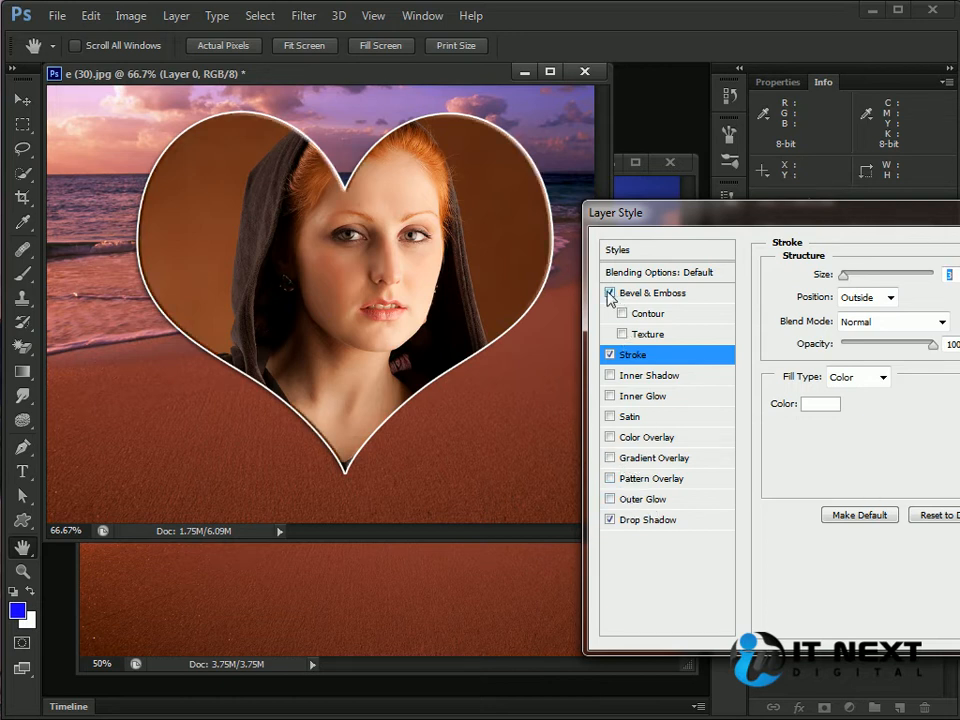
{"action": "mouse_move", "coordinate": [846, 282]}
{"action": "left_mouse_down"}
{"action": "mouse_move", "coordinate": [838, 282]}
{"action": "mouse_move", "coordinate": [847, 286]}
{"action": "left_mouse_up"}
{"action": "left_click", "coordinate": [686, 293]}
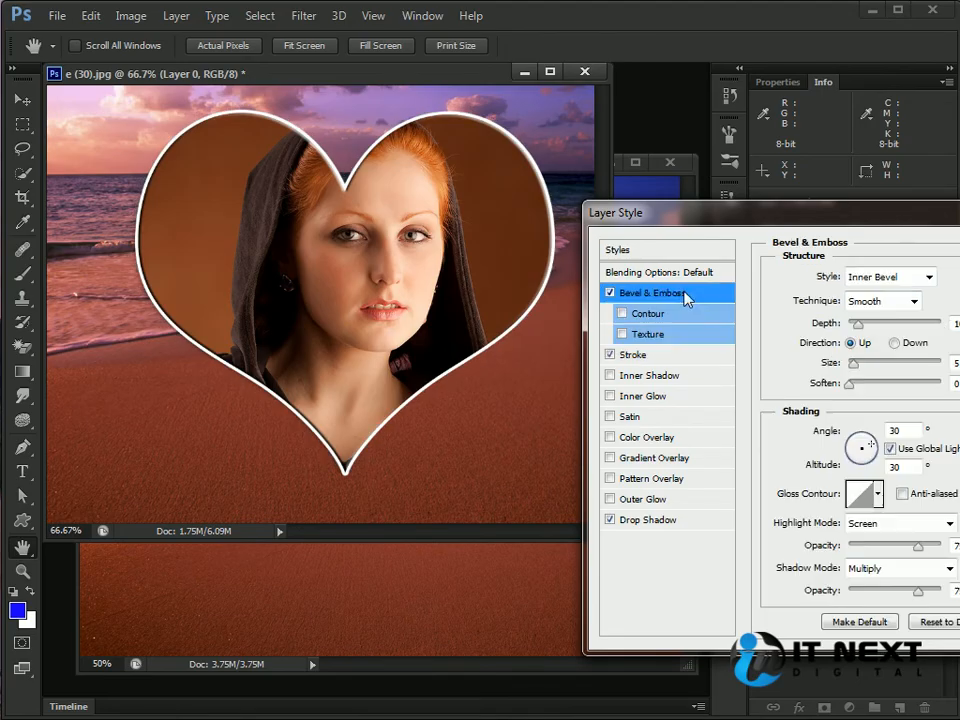
{"action": "left_click_drag", "start_coordinate": [859, 329], "coordinate": [863, 365]}
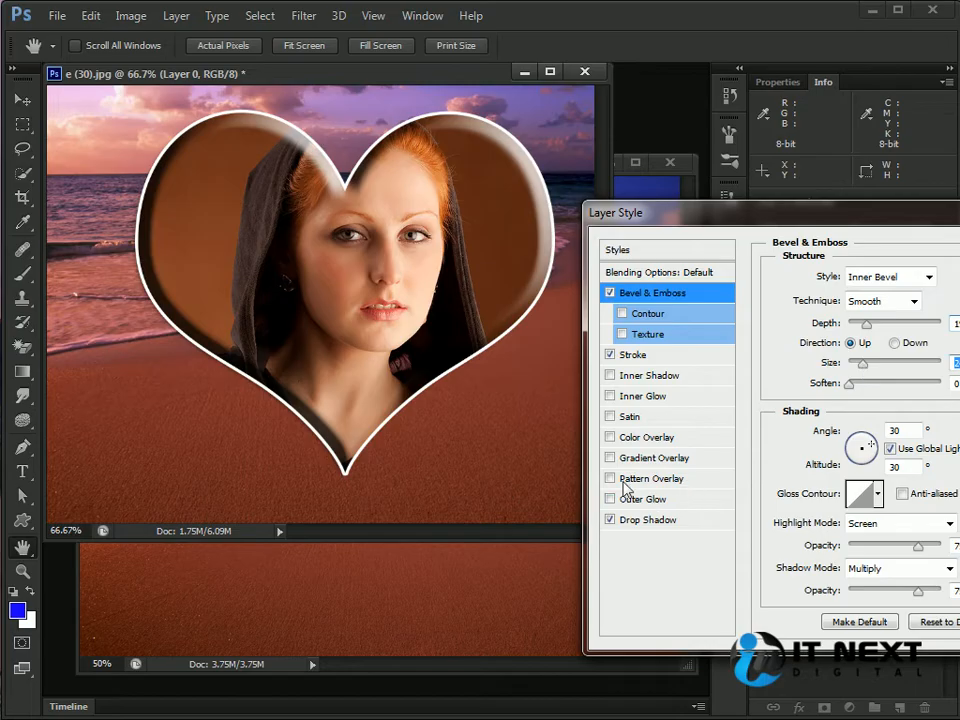
Step: Apply a linear orange-yellow-orange gradient overlay to the heart and lower its opacity to a faint tint
{"action": "left_click", "coordinate": [612, 437]}
{"action": "left_click", "coordinate": [607, 438]}
{"action": "left_click", "coordinate": [610, 458]}
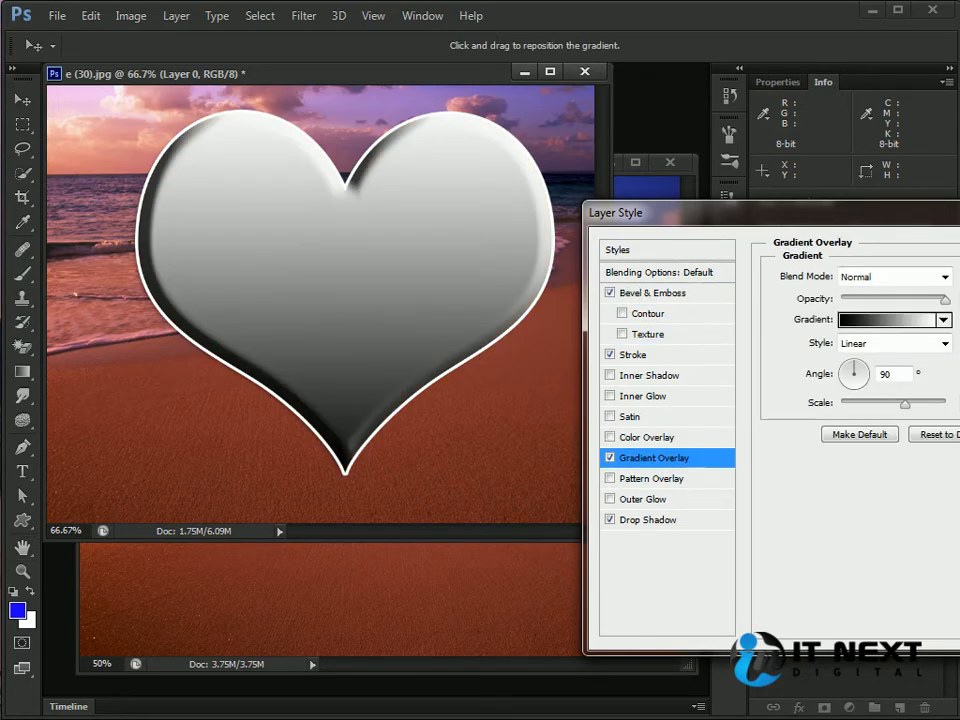
{"action": "left_click", "coordinate": [943, 321]}
{"action": "left_click", "coordinate": [836, 391]}
{"action": "left_click", "coordinate": [954, 547]}
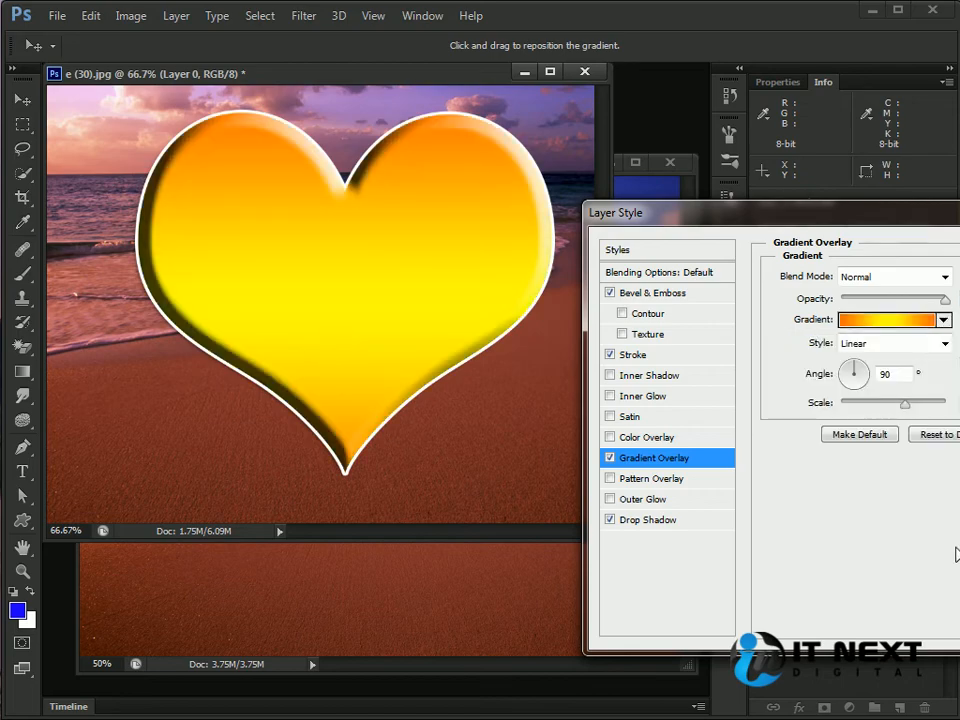
{"action": "left_click_drag", "start_coordinate": [943, 298], "coordinate": [862, 318]}
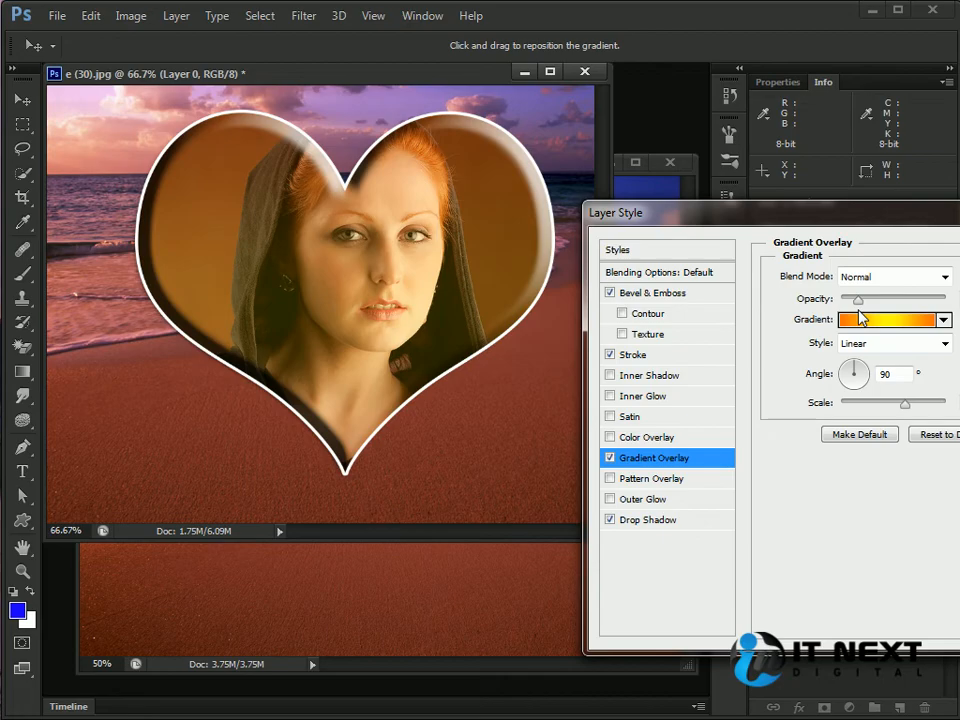
Step: Change the heart's gradient overlay to the Blue, Red, Yellow preset and apply the layer style
{"action": "left_click", "coordinate": [925, 320]}
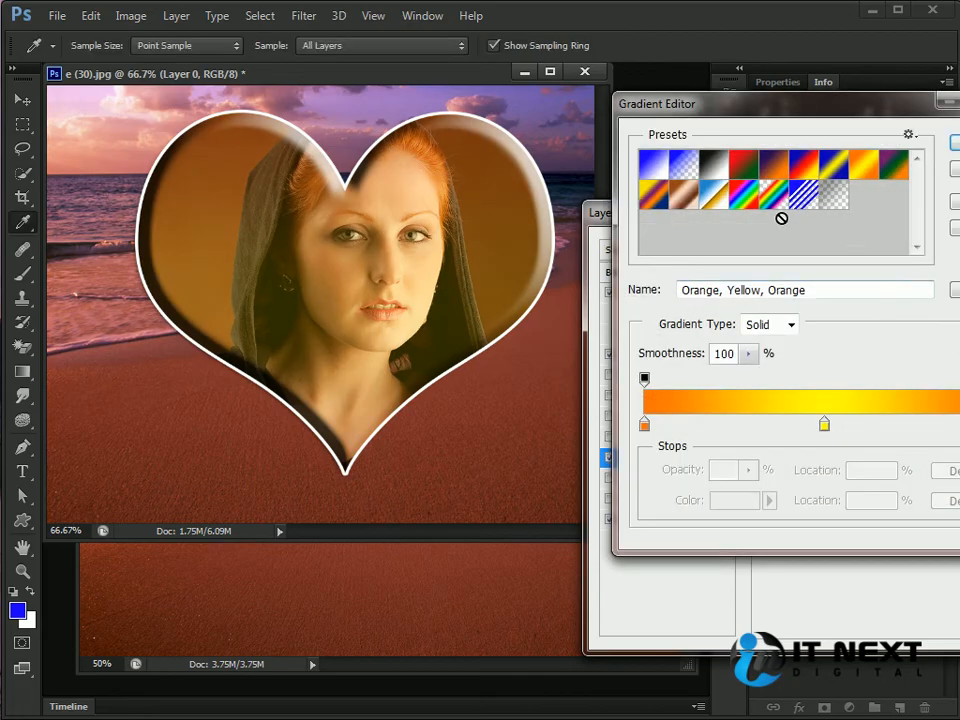
{"action": "left_click", "coordinate": [743, 194]}
{"action": "left_click", "coordinate": [743, 165]}
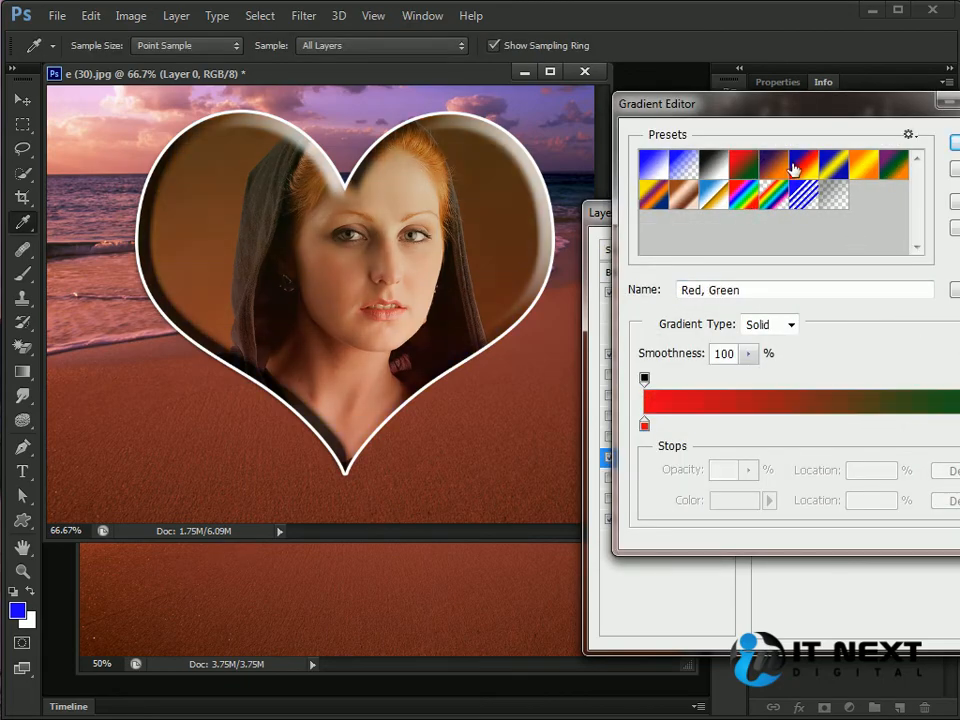
{"action": "left_click", "coordinate": [801, 165]}
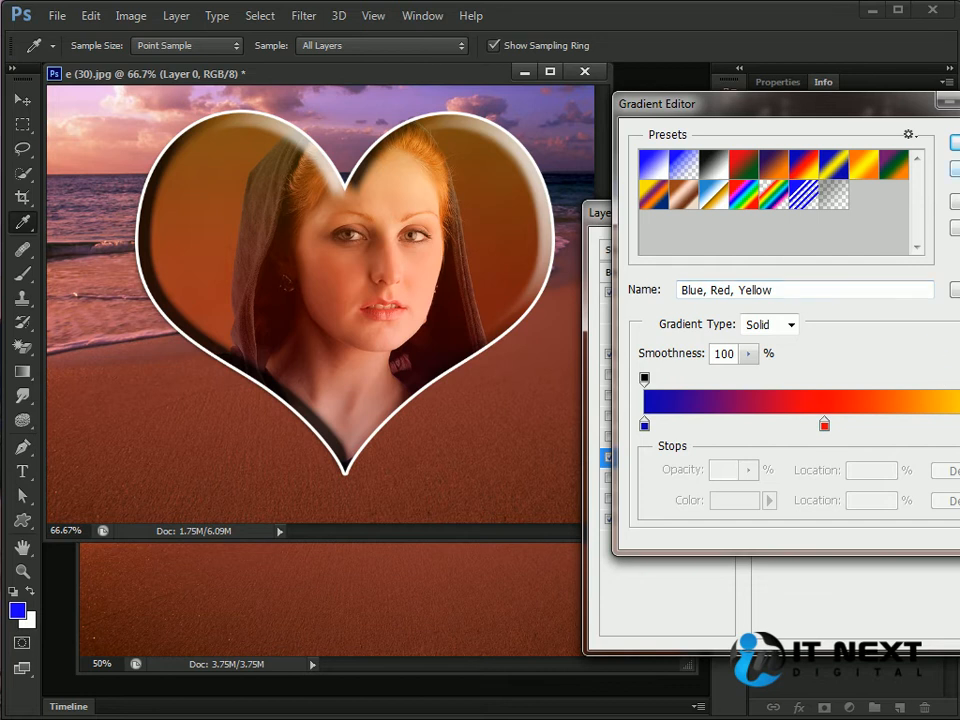
{"action": "left_click", "coordinate": [956, 143]}
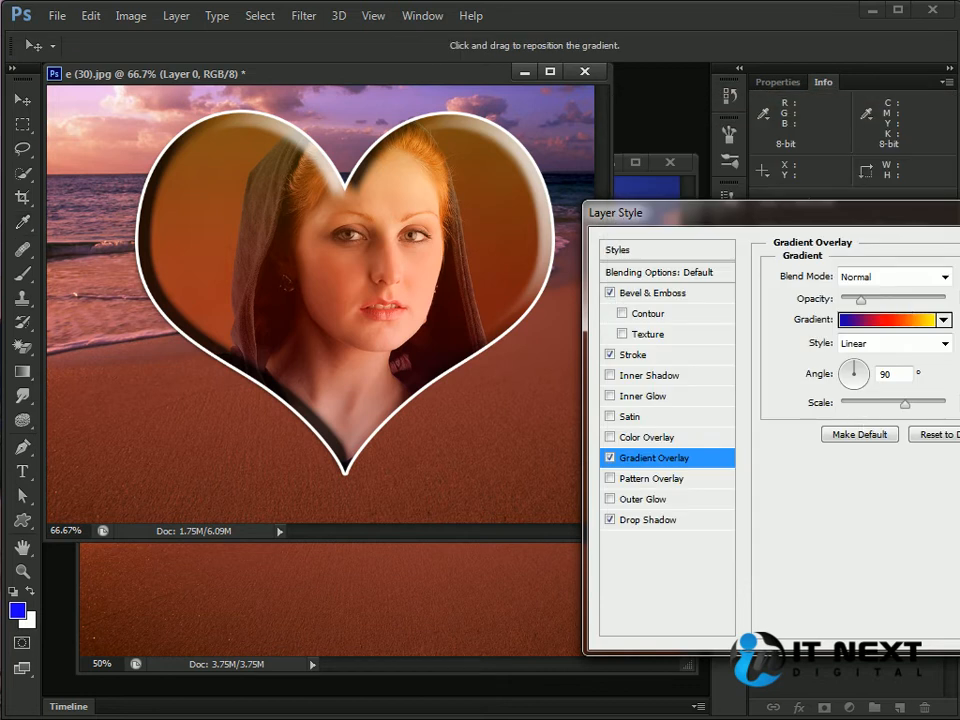
{"action": "key", "text": "Return"}
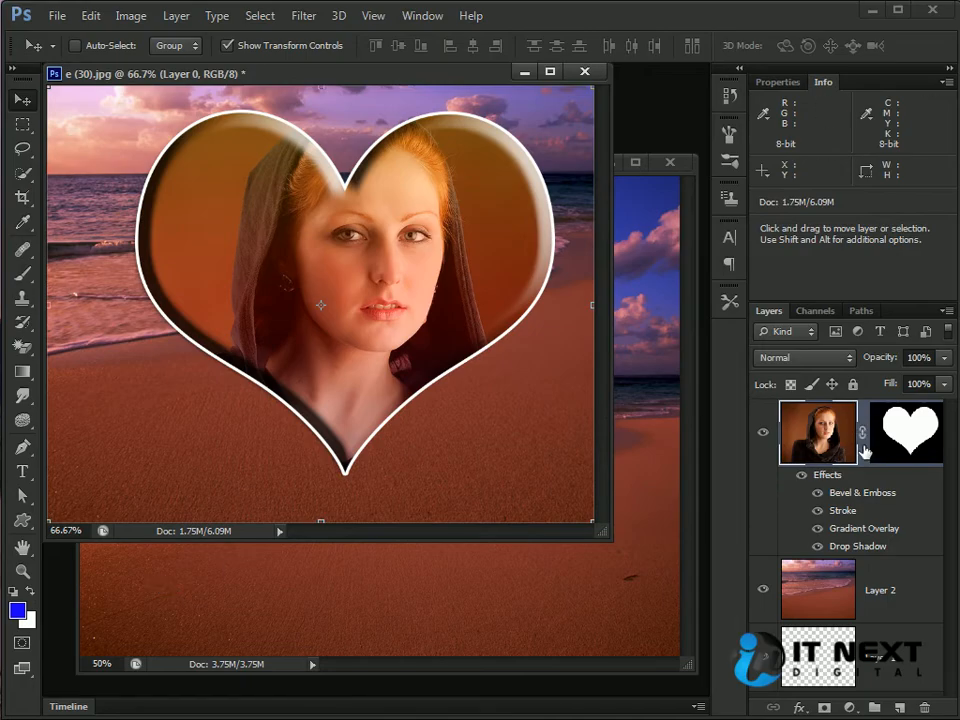
Step: Delete the heart-shaped layer mask from Layer 0 without applying it to the layer
{"action": "left_click", "coordinate": [897, 460]}
{"action": "left_click_drag", "start_coordinate": [907, 443], "coordinate": [930, 711]}
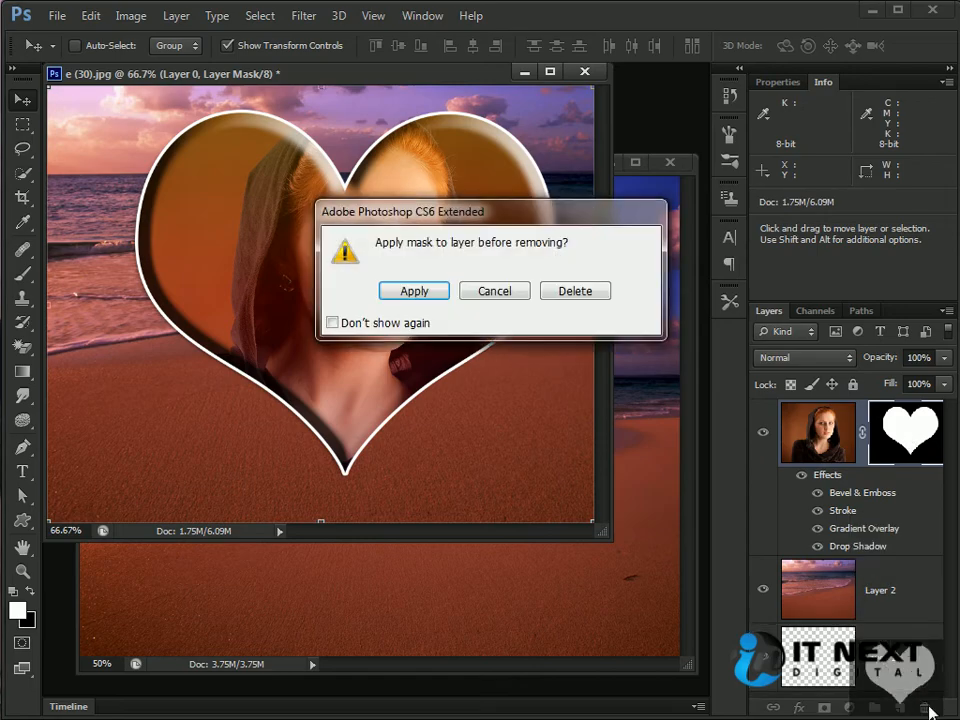
{"action": "left_click_drag", "start_coordinate": [345, 212], "coordinate": [521, 313]}
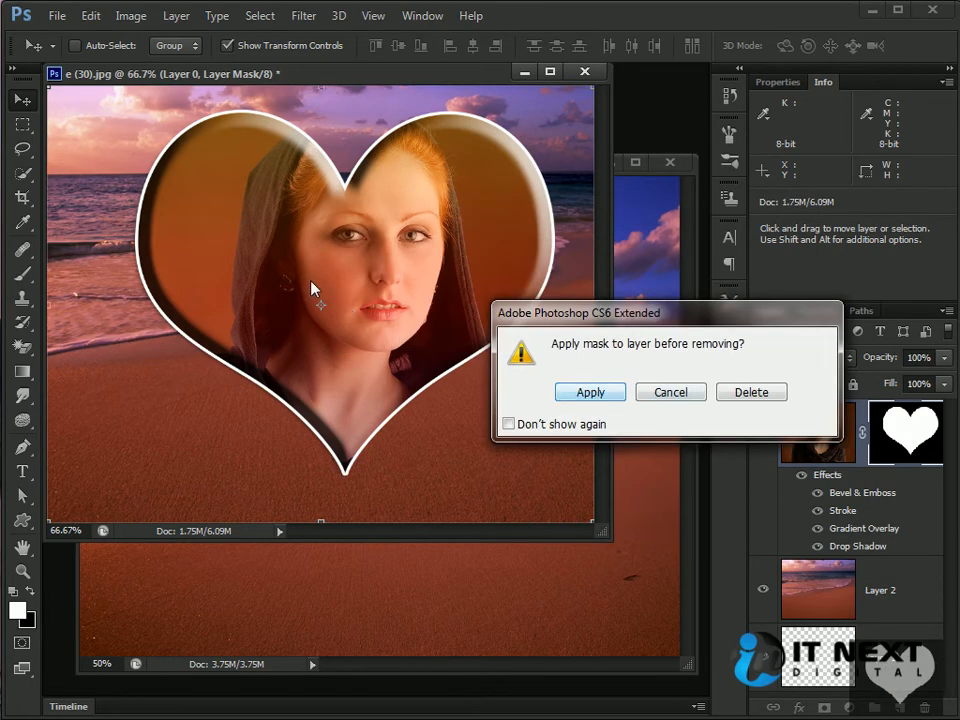
{"action": "left_click", "coordinate": [752, 392]}
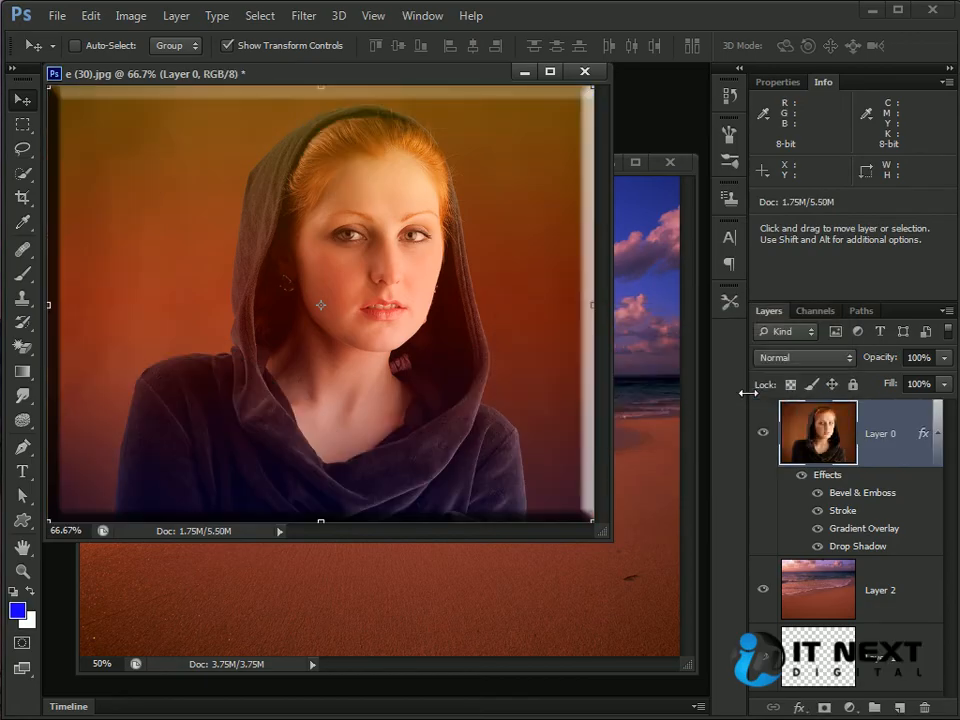
Step: Hide all layer effects on the portrait's Layer 0
{"action": "right_click", "coordinate": [862, 510]}
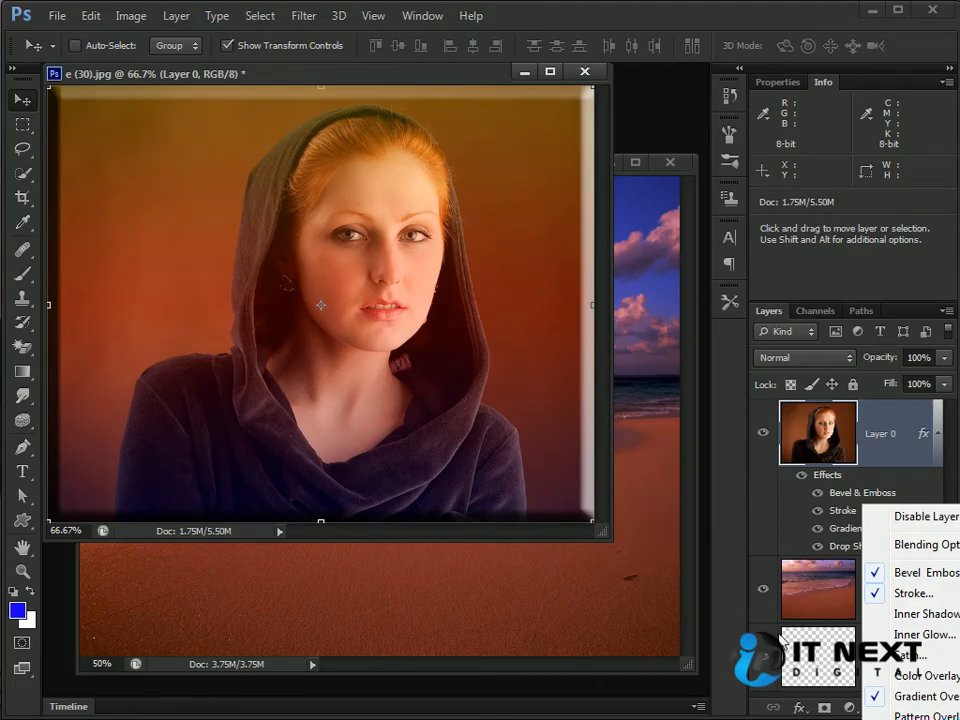
{"action": "left_click", "coordinate": [778, 490]}
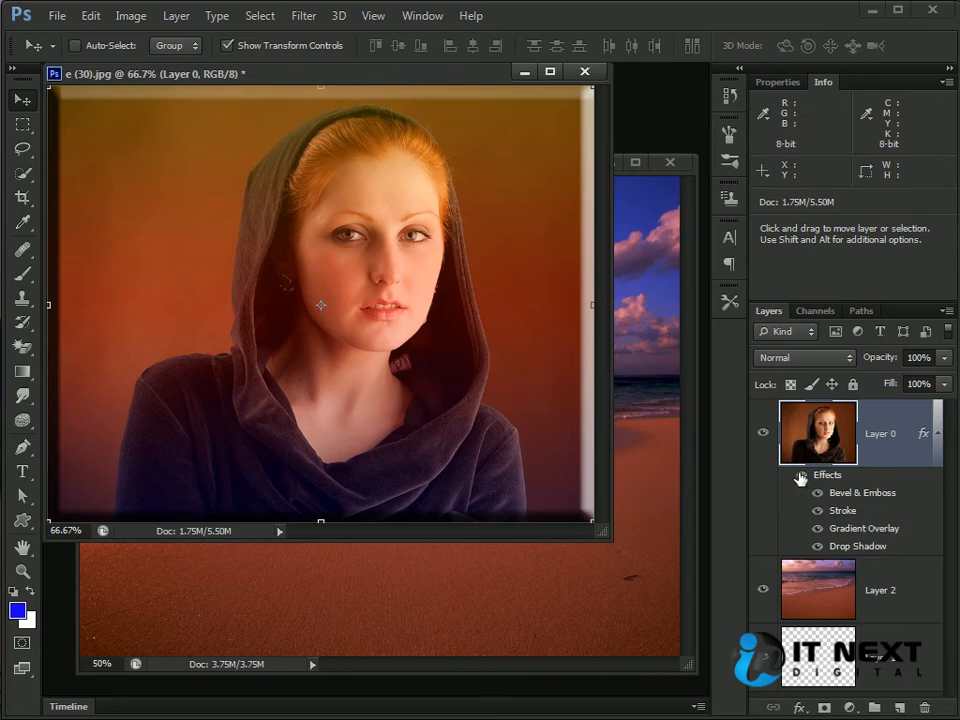
{"action": "left_click", "coordinate": [801, 474]}
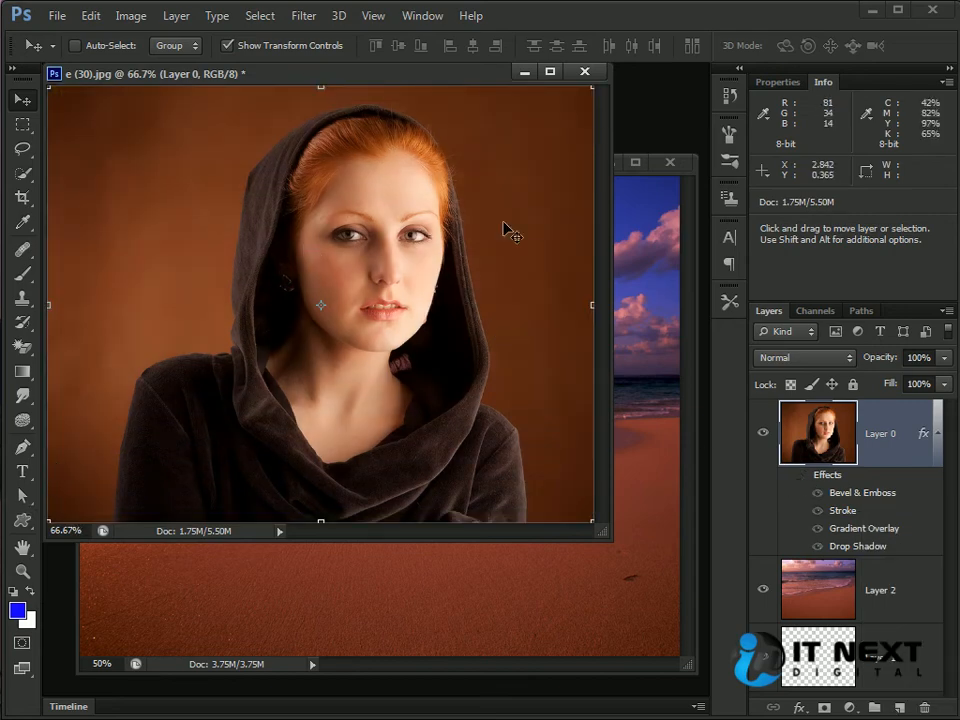
Step: Draw a large boat-shaped path across the portrait's face and shoulders with the Custom Shape tool
{"action": "left_click", "coordinate": [22, 521]}
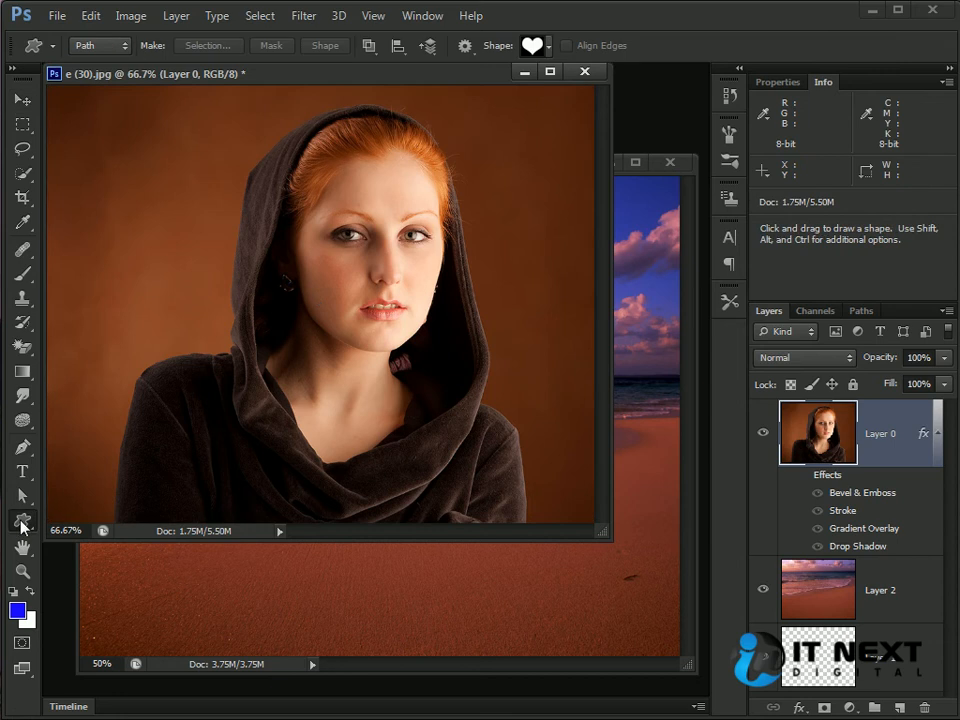
{"action": "left_click", "coordinate": [547, 47]}
{"action": "left_click", "coordinate": [495, 236]}
{"action": "left_click", "coordinate": [279, 259]}
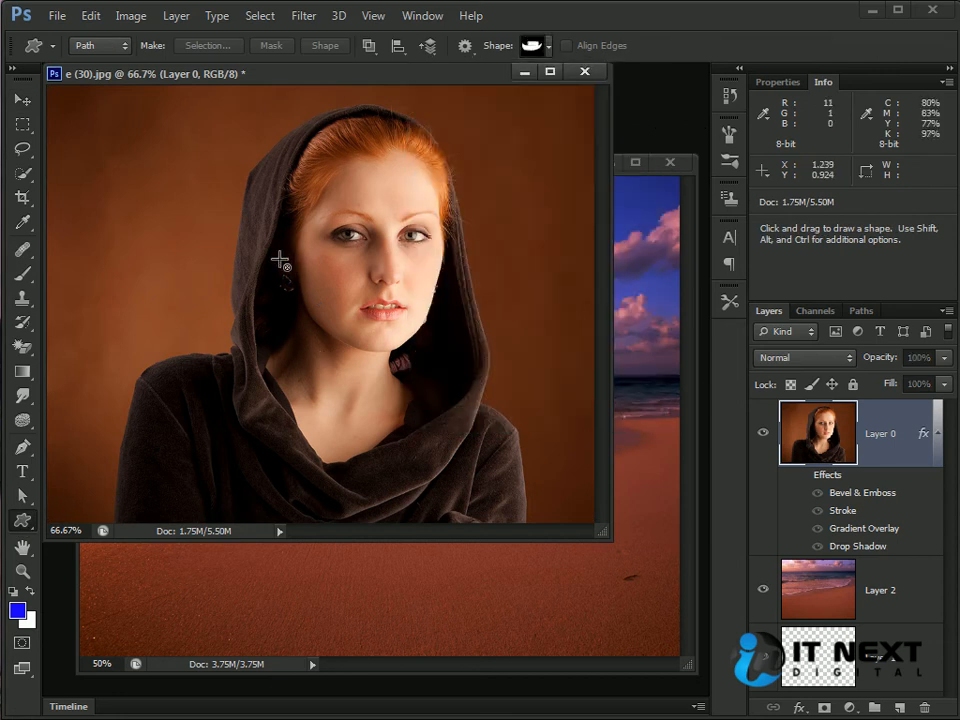
{"action": "left_click", "coordinate": [279, 259]}
{"action": "left_click", "coordinate": [870, 401]}
{"action": "left_click_drag", "start_coordinate": [214, 239], "coordinate": [591, 433]}
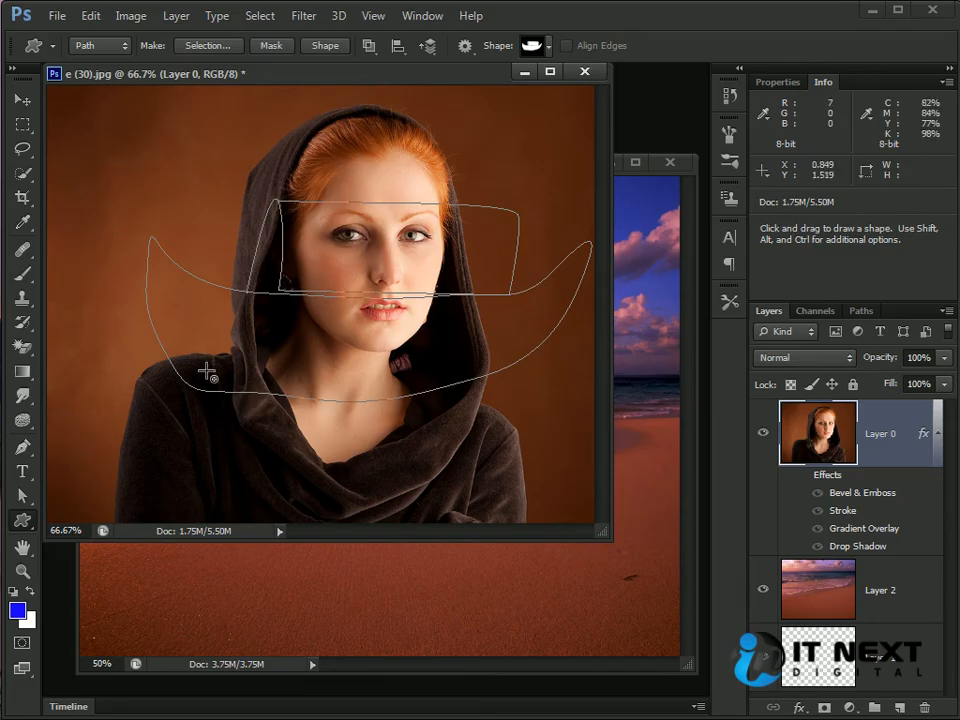
Step: Convert the boat path into a selection and use it as a layer mask on Layer 0
{"action": "left_click", "coordinate": [21, 99]}
{"action": "key", "text": "ctrl+Return"}
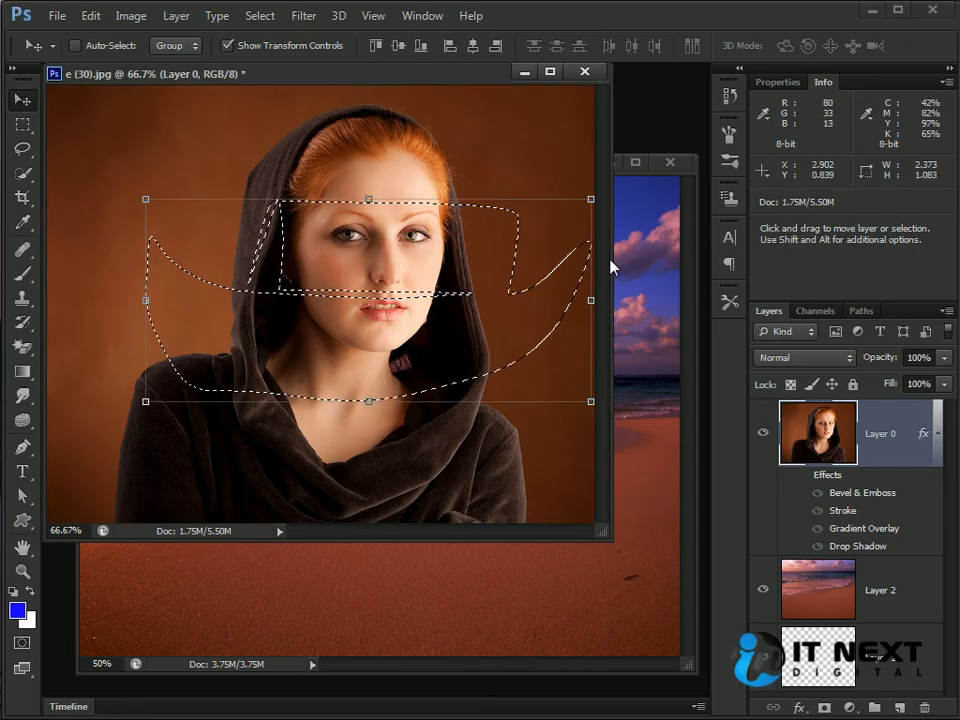
{"action": "left_click", "coordinate": [825, 708]}
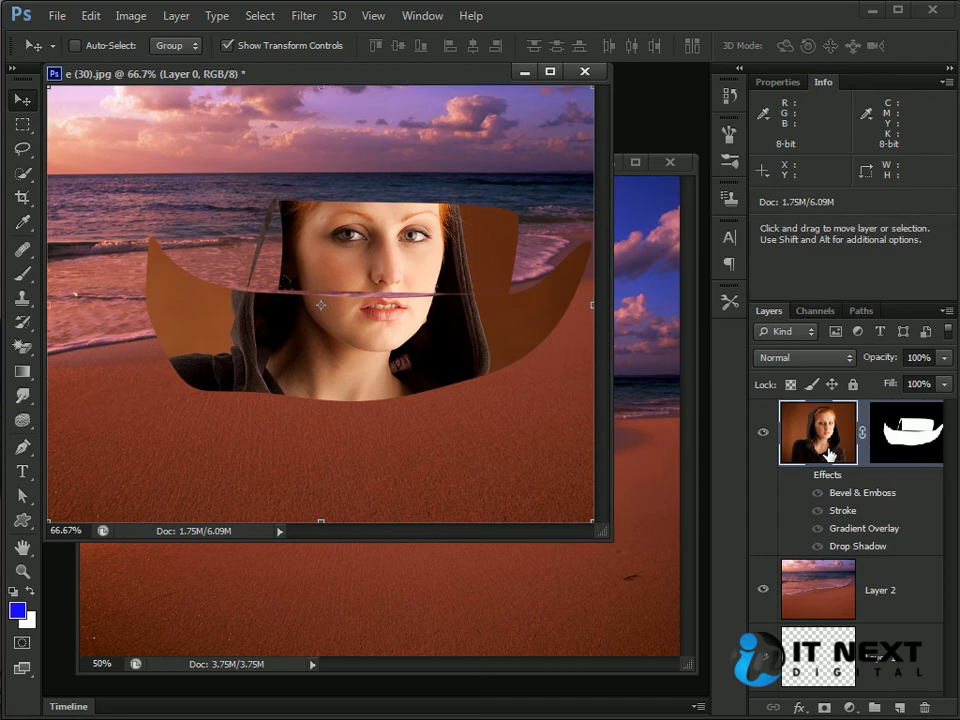
Step: Check the enabled layer styles of the boat-masked Layer 0 and turn its effects' visibility back on
{"action": "double_click", "coordinate": [818, 432]}
{"action": "left_click_drag", "start_coordinate": [706, 222], "coordinate": [492, 184]}
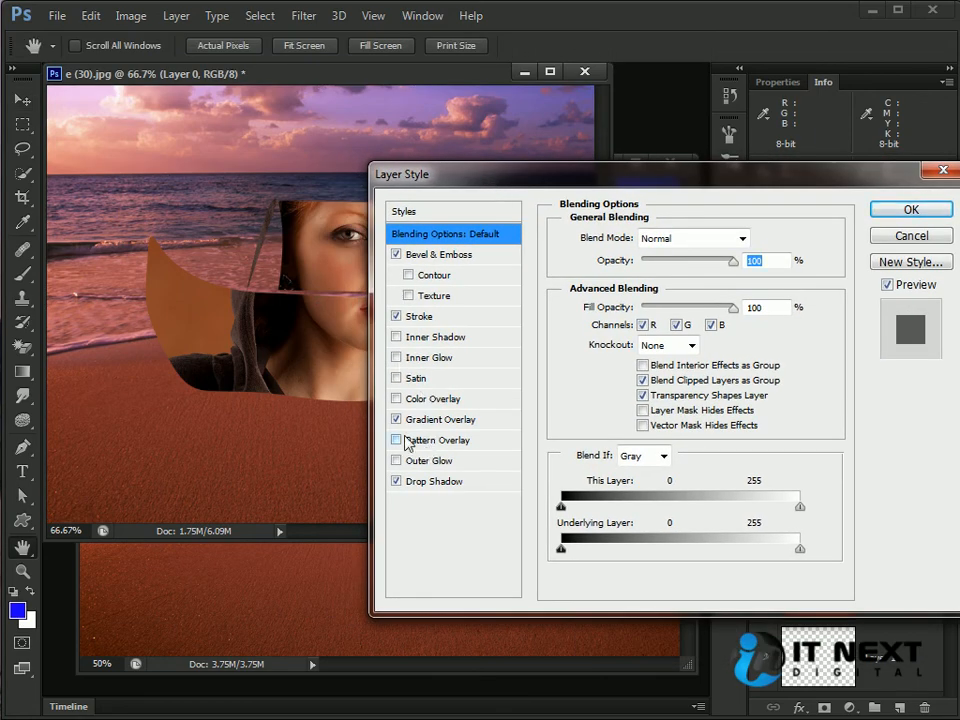
{"action": "left_click", "coordinate": [906, 210]}
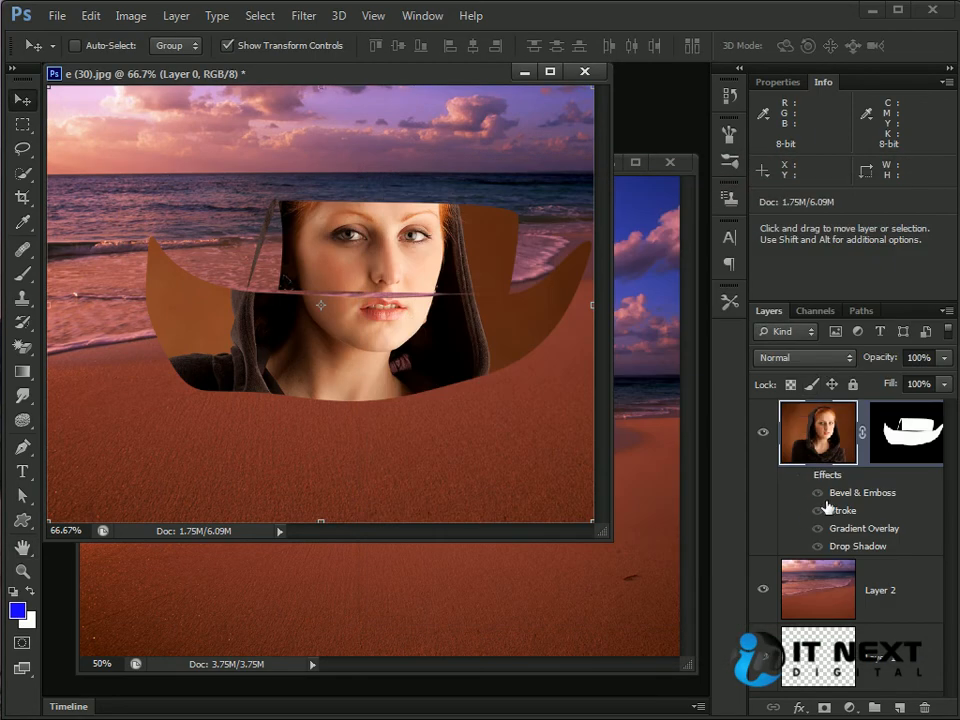
{"action": "left_click", "coordinate": [802, 476]}
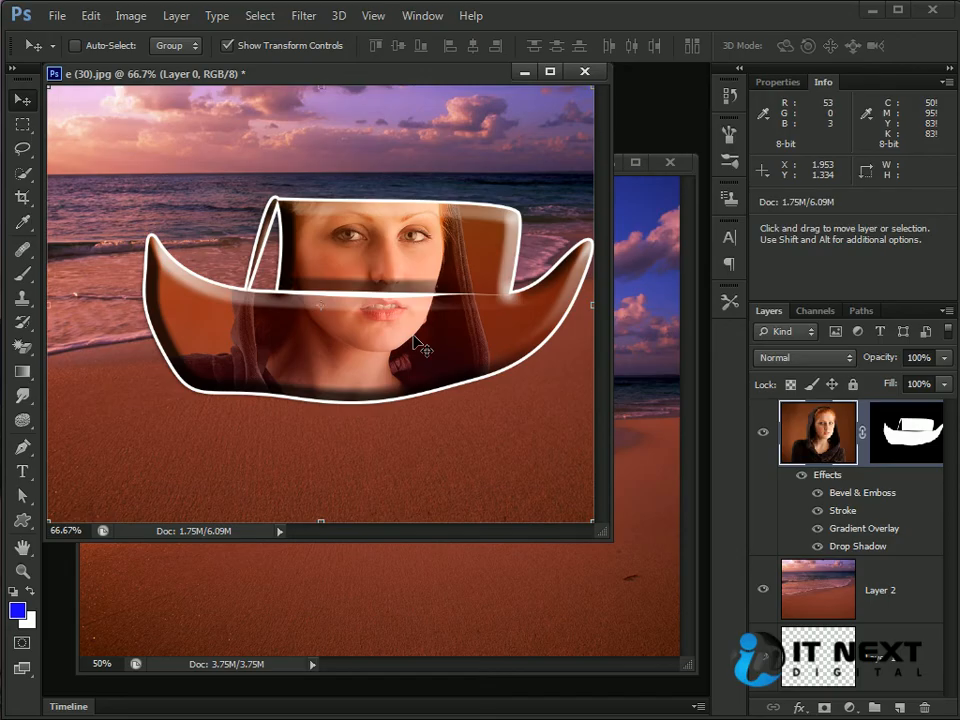
{"action": "right_click", "coordinate": [158, 467]}
{"action": "left_click", "coordinate": [22, 520]}
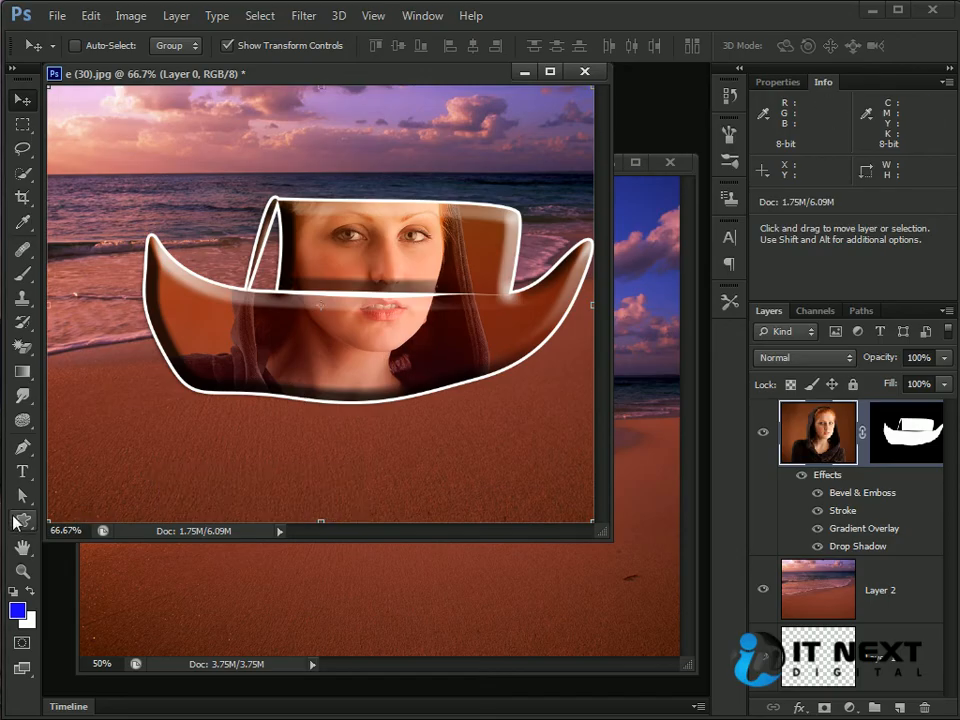
{"action": "left_click", "coordinate": [25, 516]}
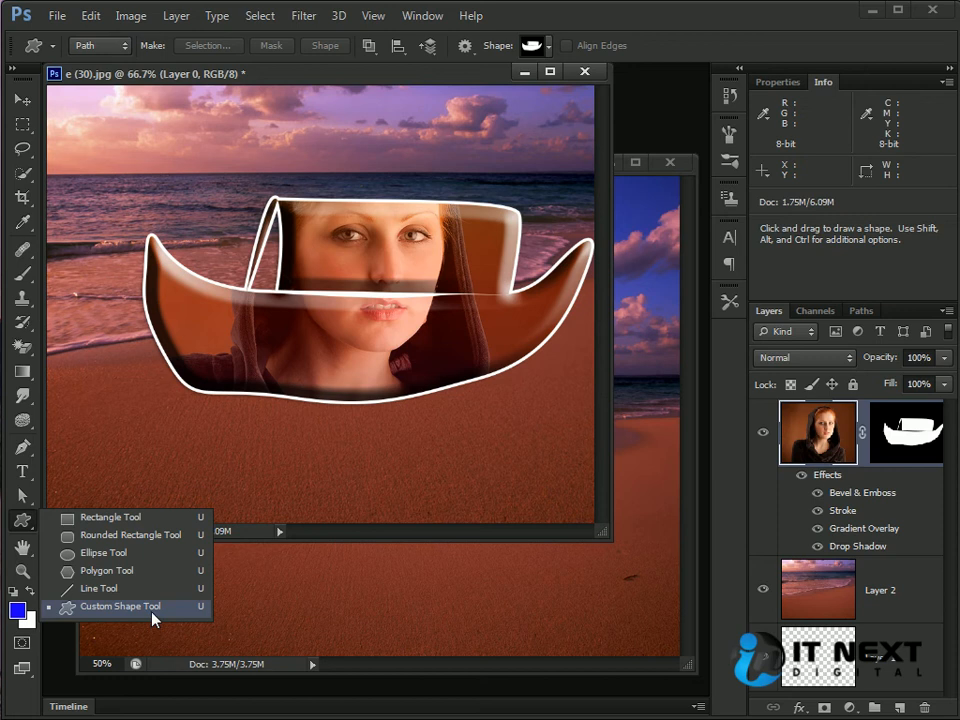
{"action": "left_click", "coordinate": [17, 525]}
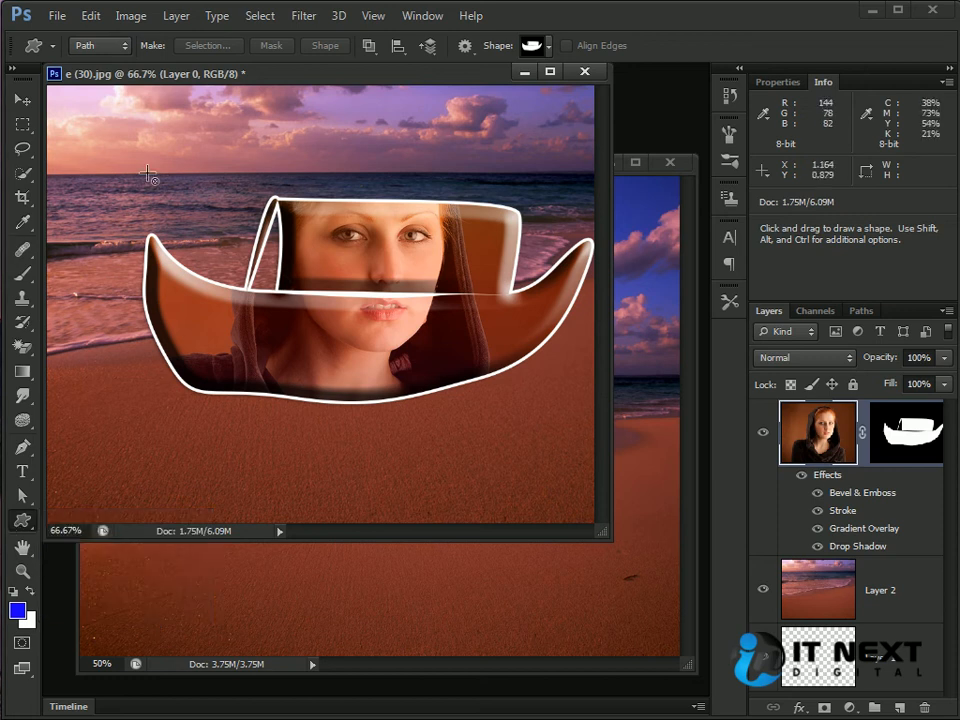
{"action": "left_click", "coordinate": [22, 100]}
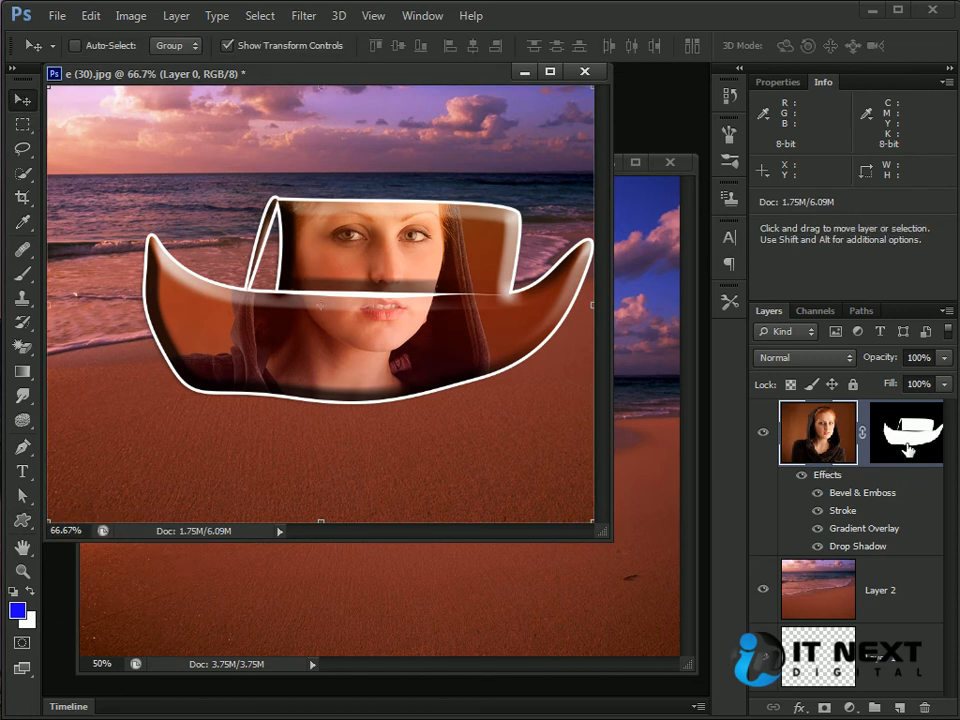
Step: Delete the masked portrait Layer 0 and draw a boat-shaped path over the beach with Layer 2 active
{"action": "left_click_drag", "start_coordinate": [831, 435], "coordinate": [926, 707]}
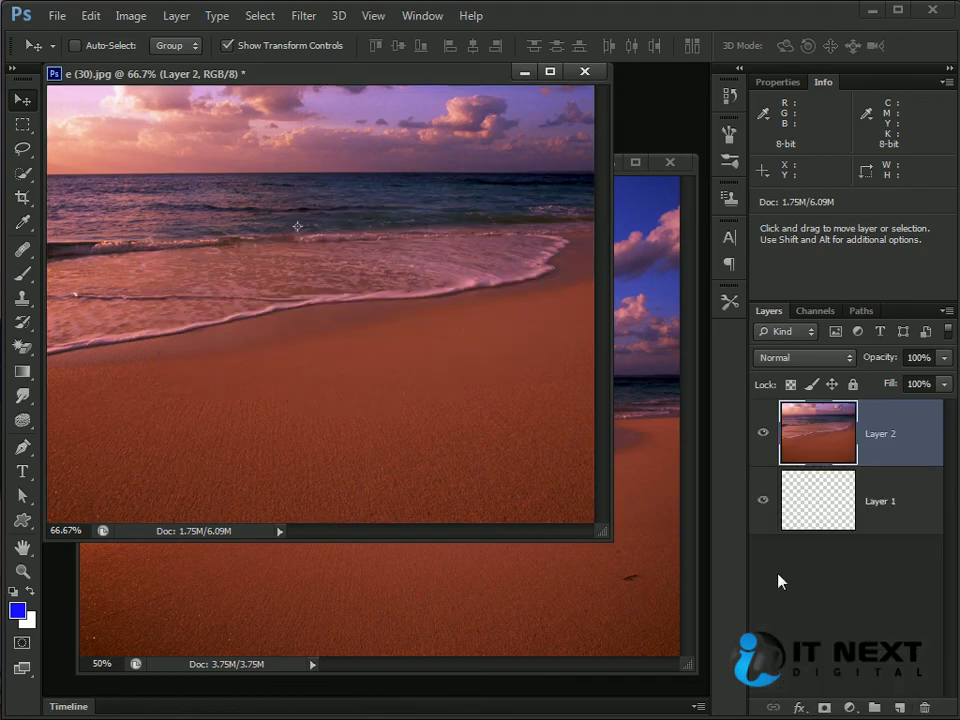
{"action": "left_click", "coordinate": [22, 520]}
{"action": "left_click_drag", "start_coordinate": [213, 229], "coordinate": [497, 428]}
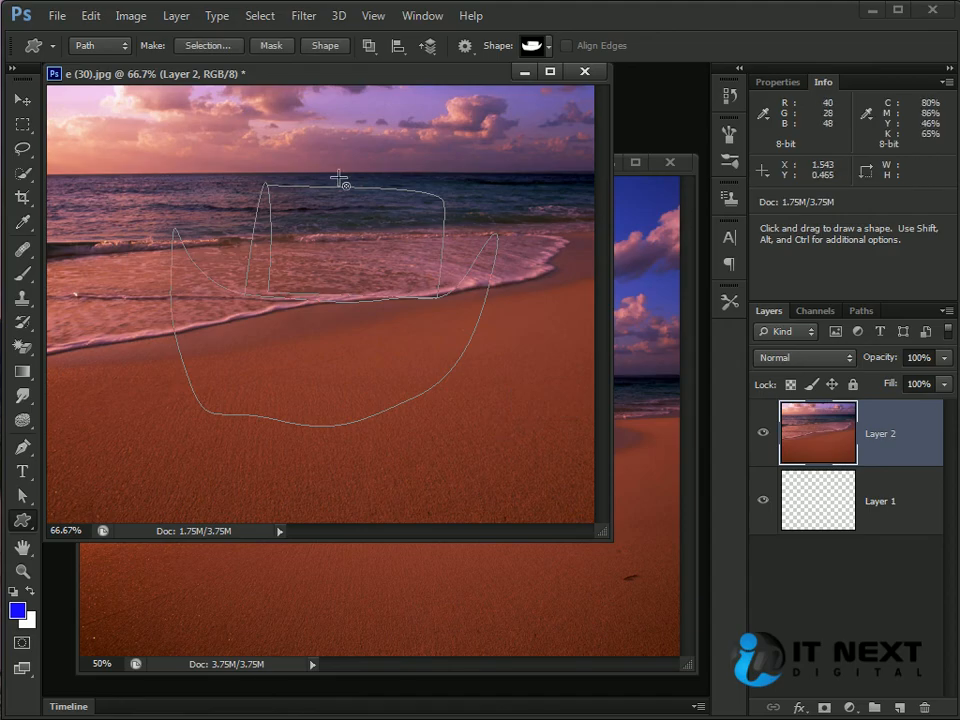
Step: Try making a vector mask and a shape layer from the boat path, undoing each one
{"action": "left_click", "coordinate": [274, 46]}
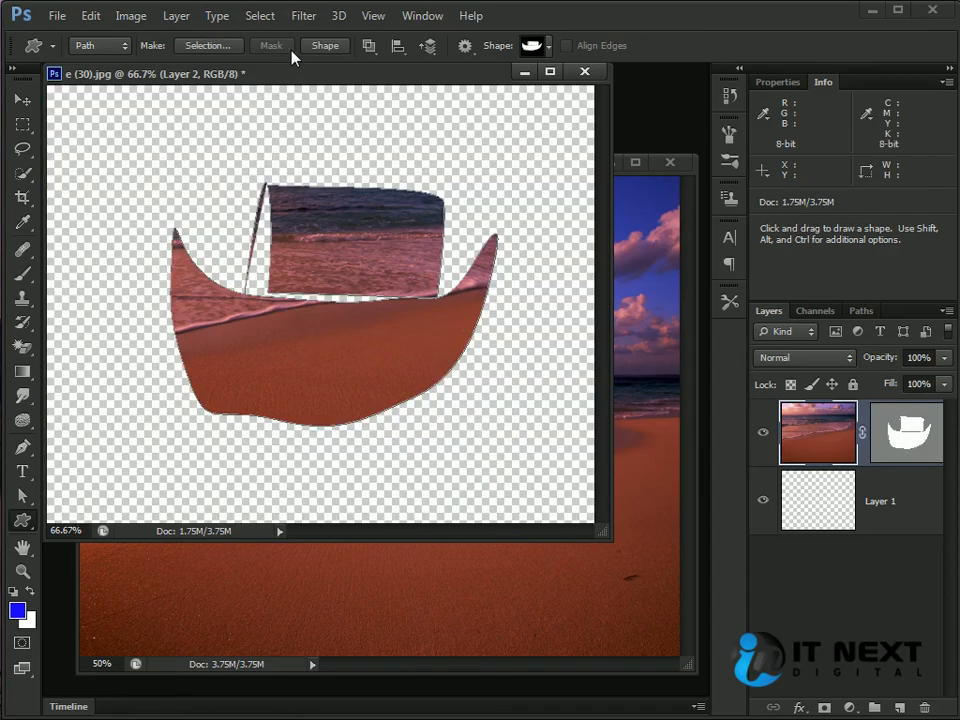
{"action": "key", "text": "ctrl+z"}
{"action": "left_click", "coordinate": [321, 45]}
{"action": "key", "text": "ctrl+z"}
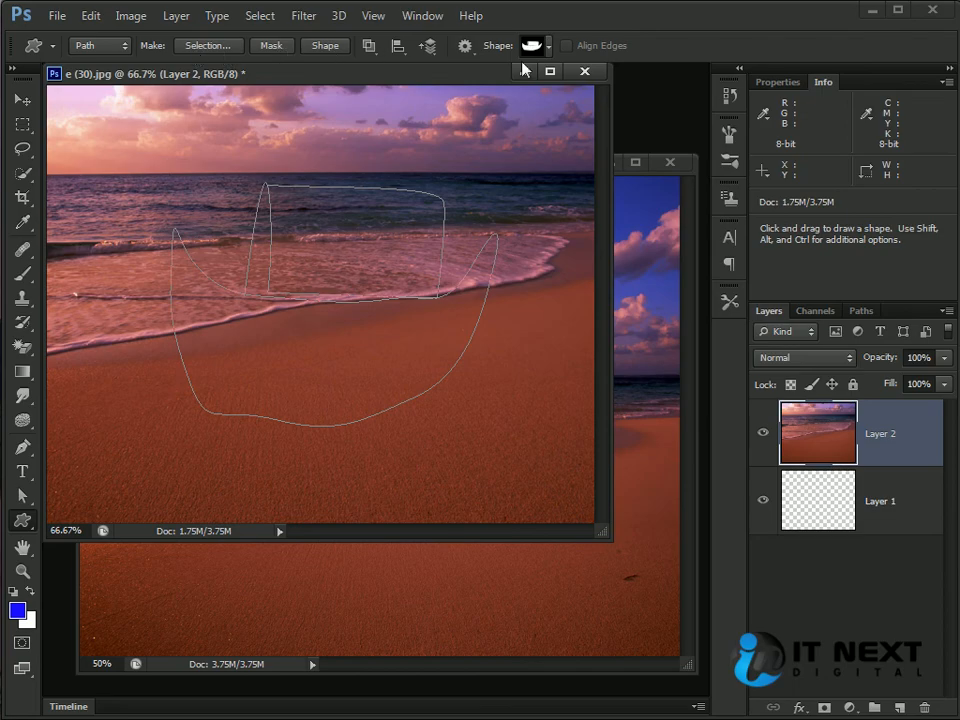
Step: Make a new anti-aliased selection from the boat path with a 2-pixel feather radius and deselect it
{"action": "left_click", "coordinate": [216, 47]}
{"action": "left_click_drag", "start_coordinate": [870, 268], "coordinate": [341, 250]}
{"action": "type", "text": "2"}
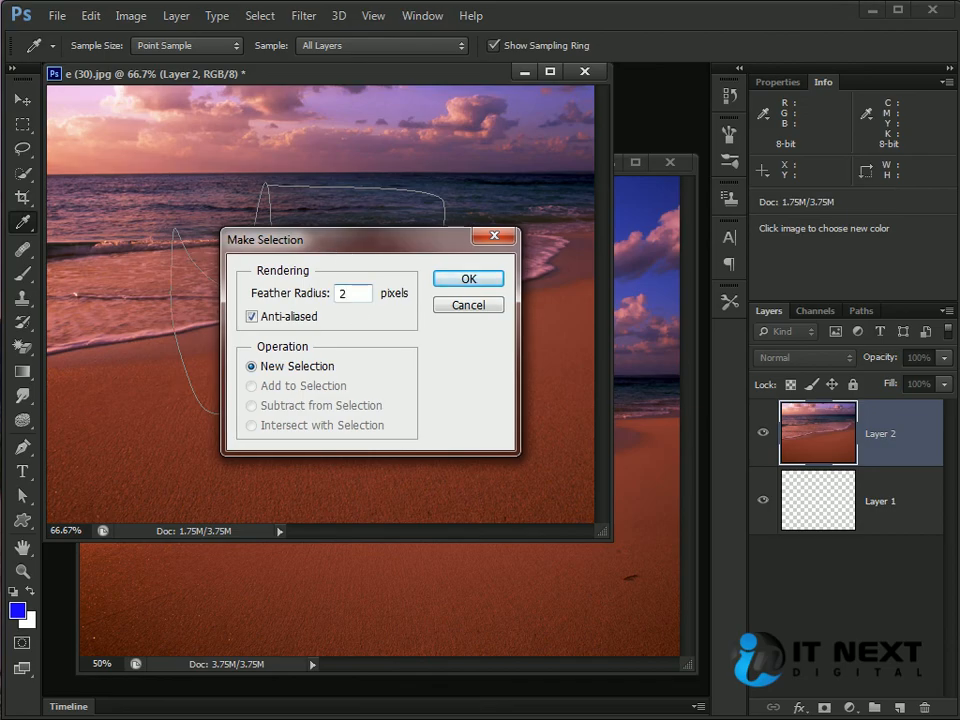
{"action": "key", "text": "Return"}
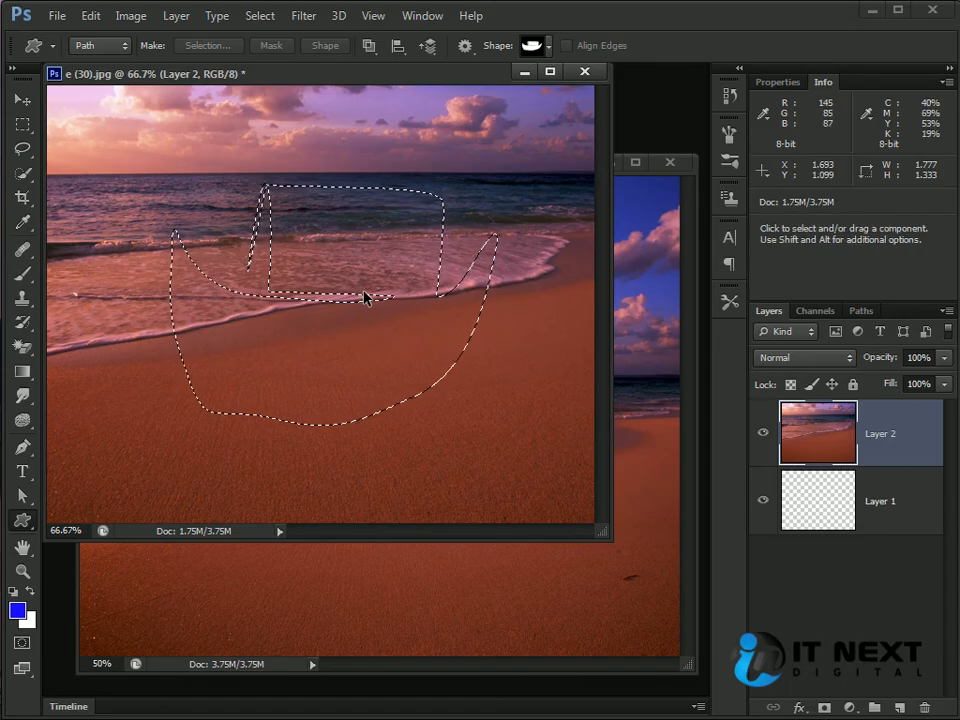
{"action": "key", "text": "ctrl+d"}
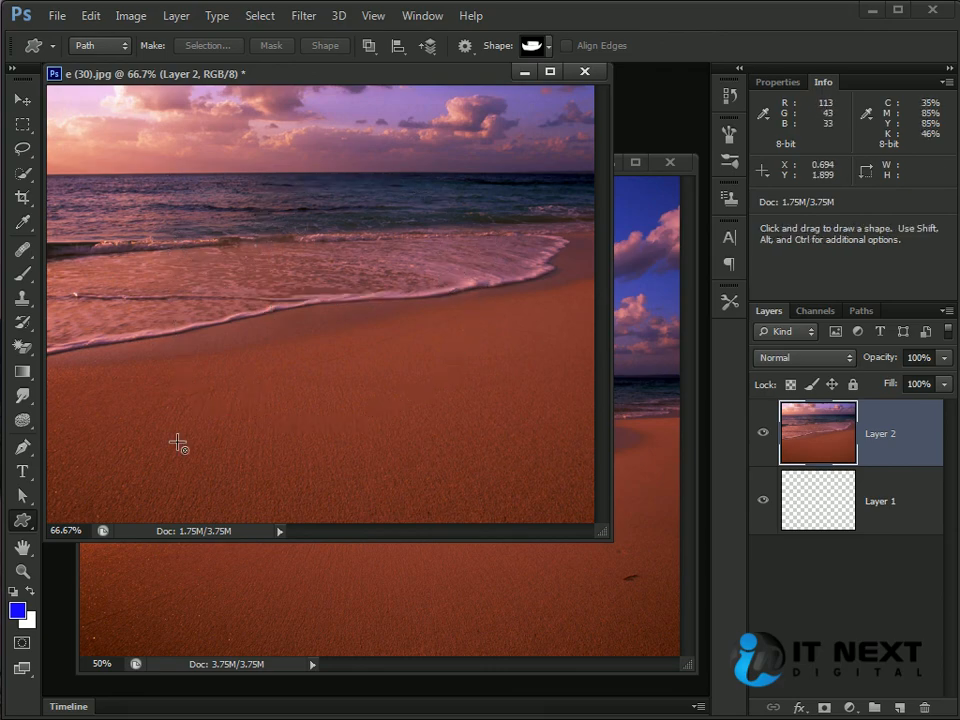
Step: Draw a rounded rectangle path about 468 by 375 px with a 10 px corner radius over the beach
{"action": "right_click", "coordinate": [22, 520]}
{"action": "left_click", "coordinate": [131, 537]}
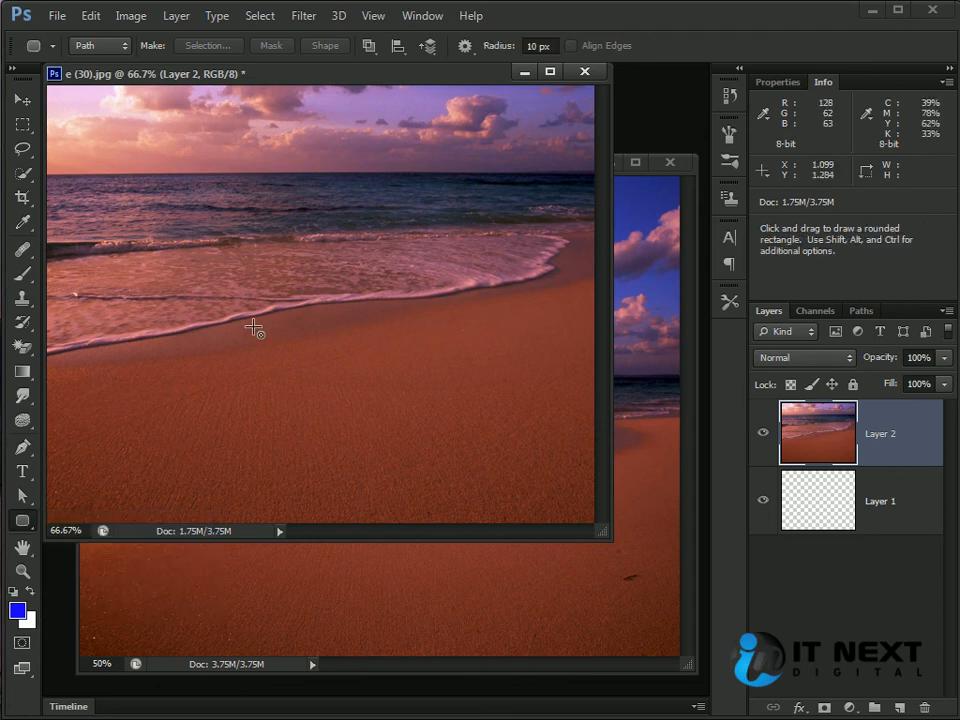
{"action": "left_click_drag", "start_coordinate": [155, 180], "coordinate": [447, 413]}
Step: Switch the Rounded Rectangle tool's drawing mode to Shape and back to Path
{"action": "left_click", "coordinate": [118, 45]}
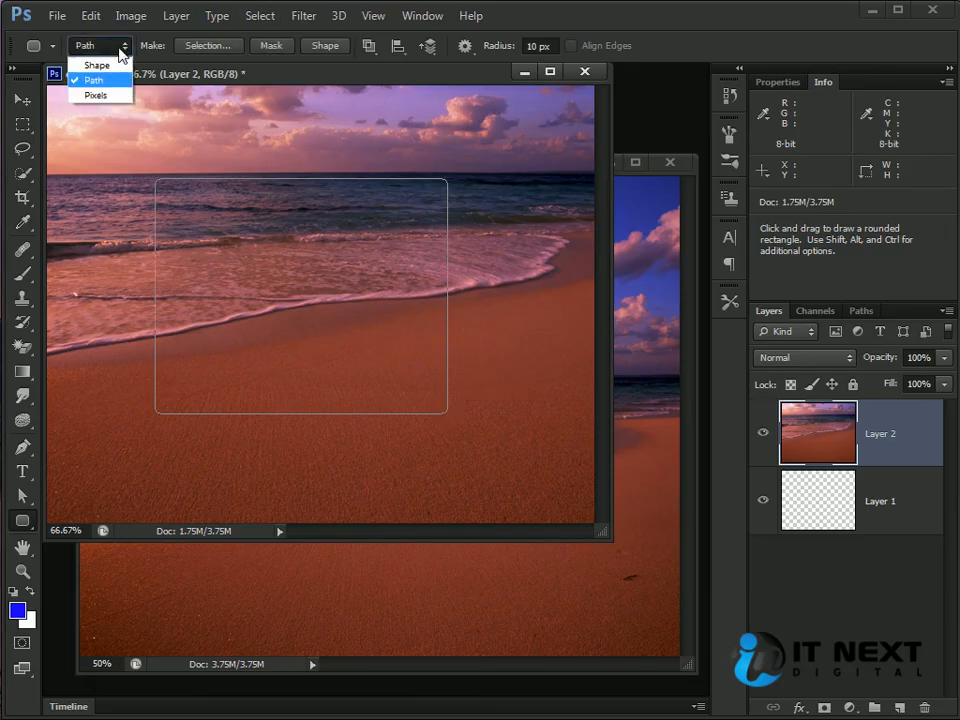
{"action": "left_click", "coordinate": [97, 65]}
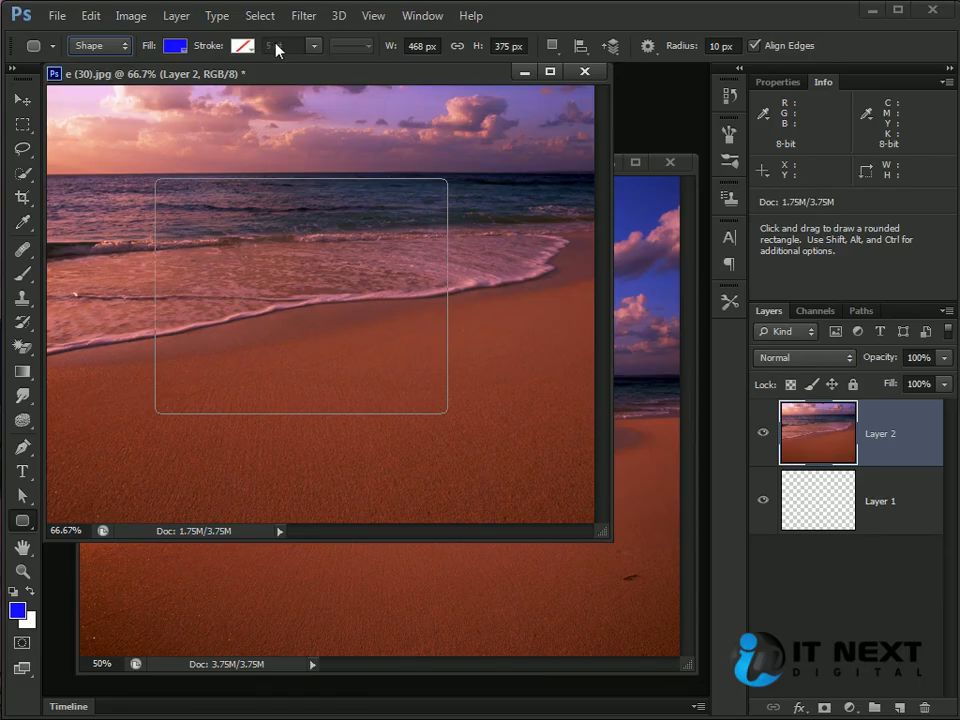
{"action": "left_click", "coordinate": [92, 45]}
{"action": "left_click", "coordinate": [90, 62]}
{"action": "left_click", "coordinate": [90, 45]}
{"action": "left_click", "coordinate": [96, 79]}
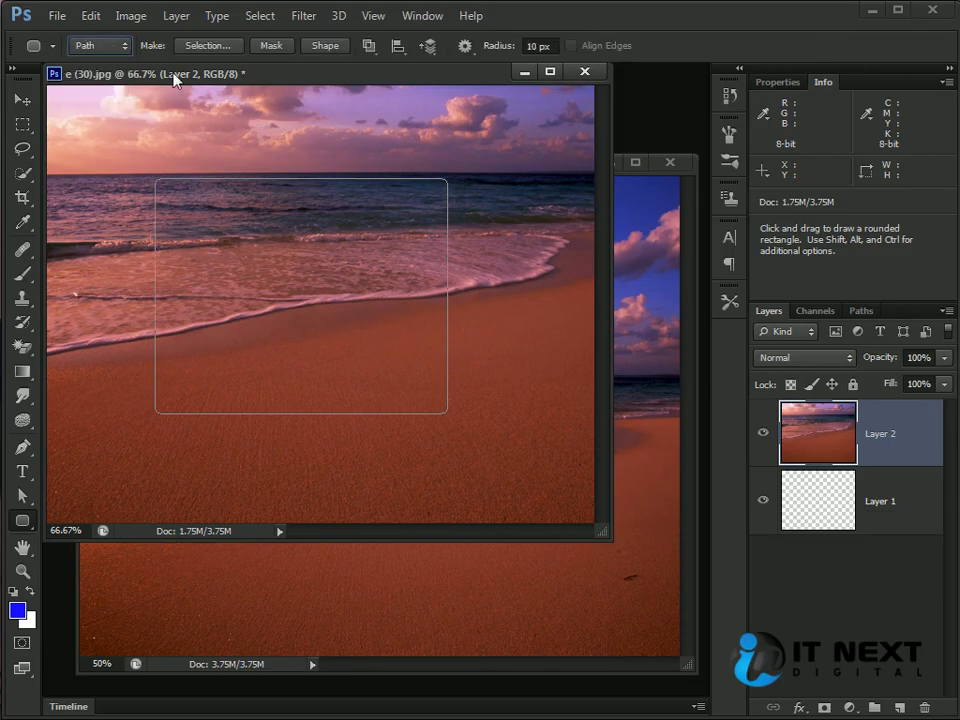
Step: Try making a mask and a shape layer from the rounded rectangle path, undoing each, and cancel converting it to a selection
{"action": "left_click", "coordinate": [281, 48]}
{"action": "key", "text": "ctrl+z"}
{"action": "left_click", "coordinate": [325, 45]}
{"action": "key", "text": "ctrl+z"}
{"action": "left_click", "coordinate": [198, 47]}
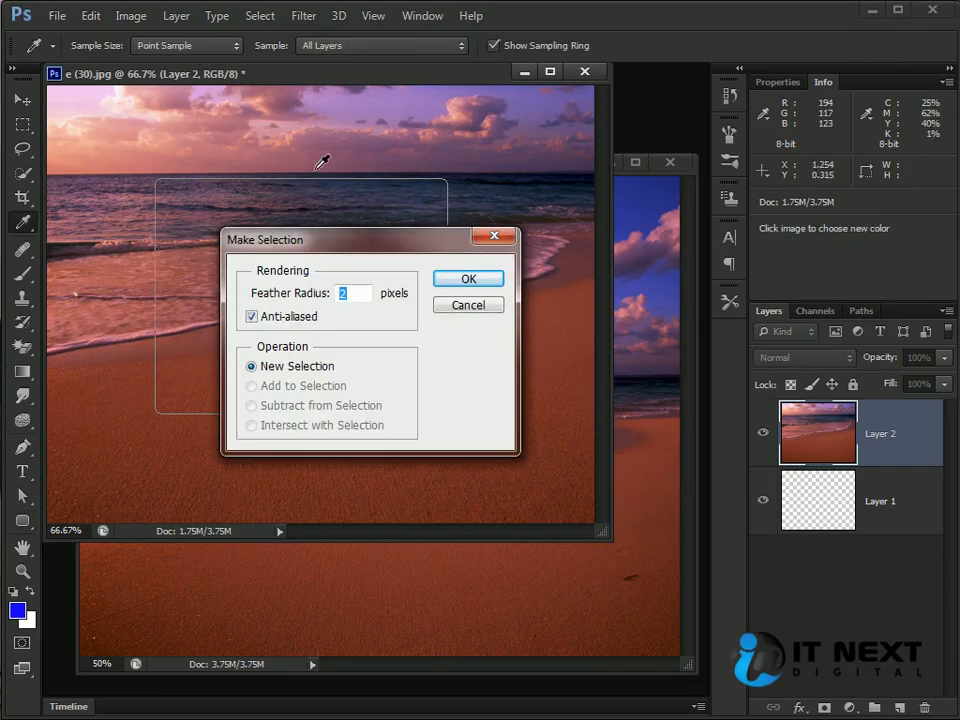
{"action": "left_click", "coordinate": [467, 305]}
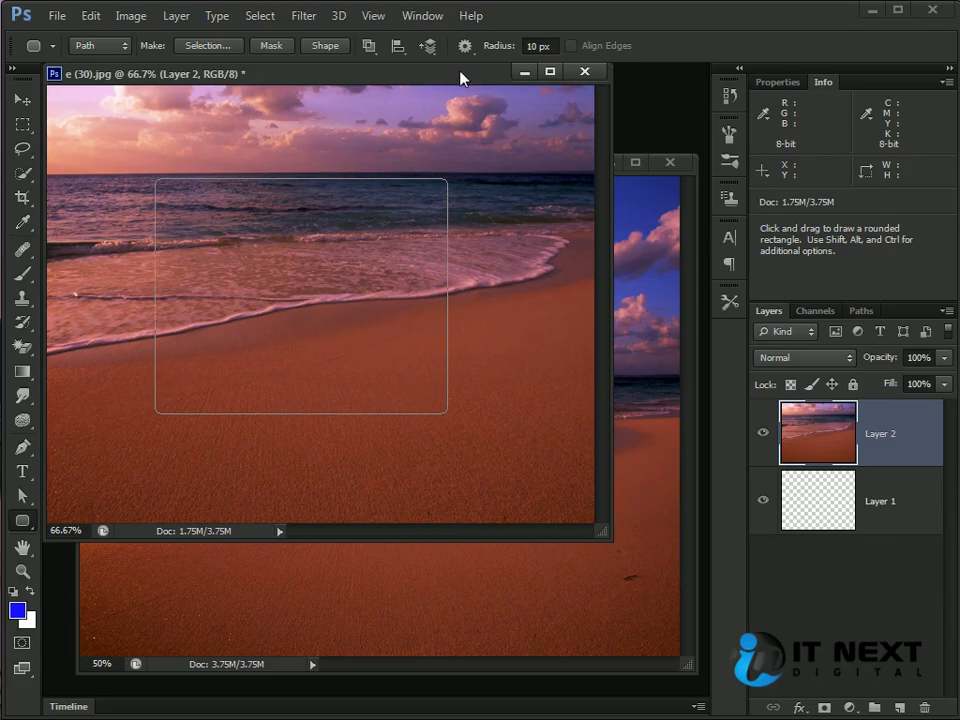
{"action": "left_click_drag", "start_coordinate": [460, 74], "coordinate": [508, 90]}
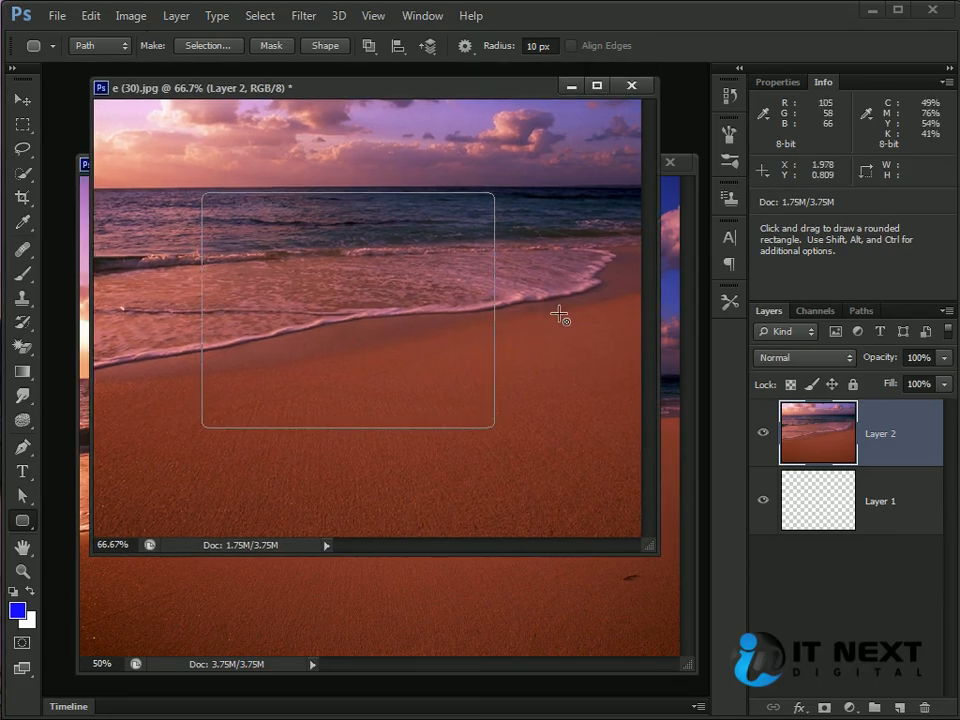